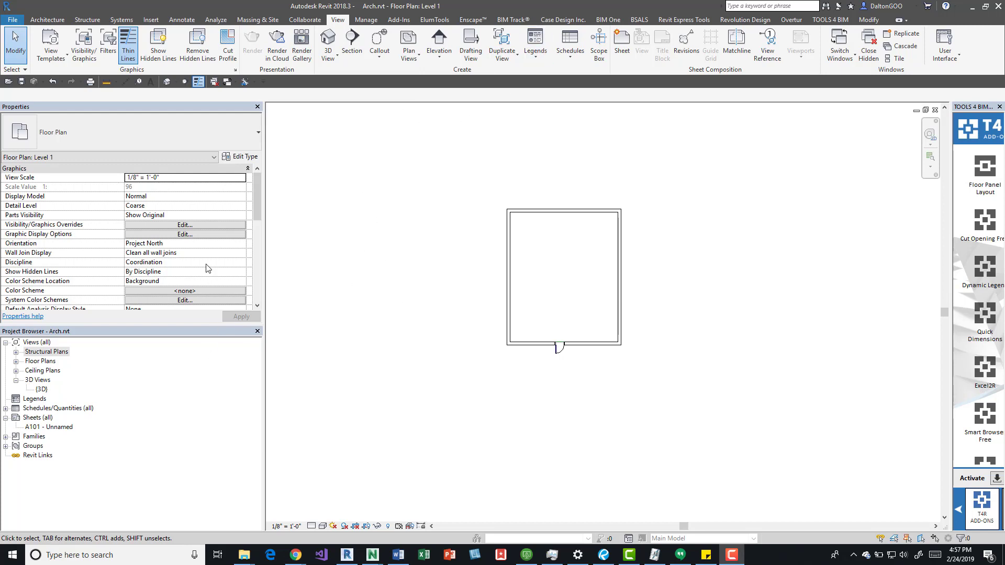
# Turn on Crop View and Crop Region Visible for the Level 1 plan and apply.
pyautogui.scroll(-5, 191, 259)
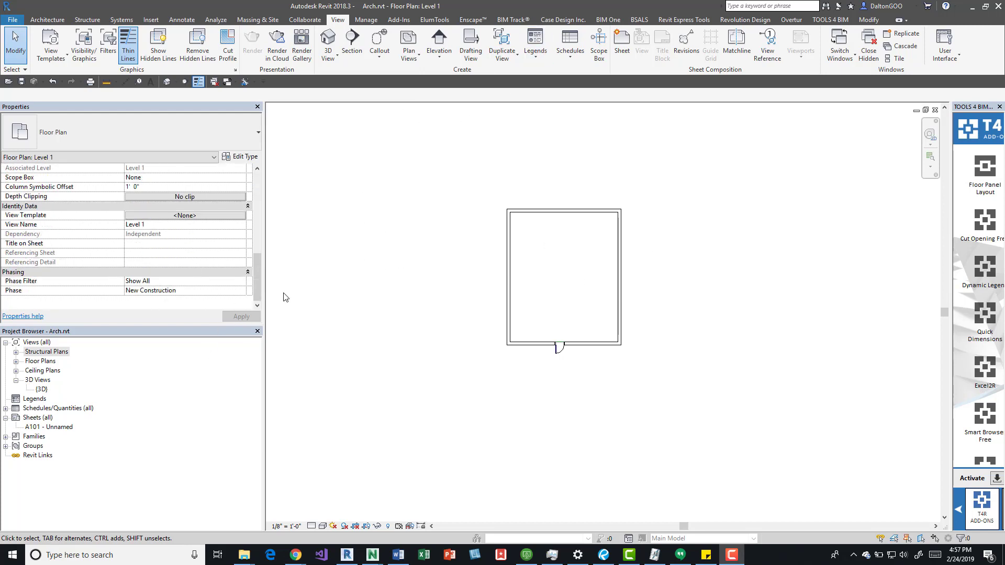
pyautogui.scroll(2, 510, 200)
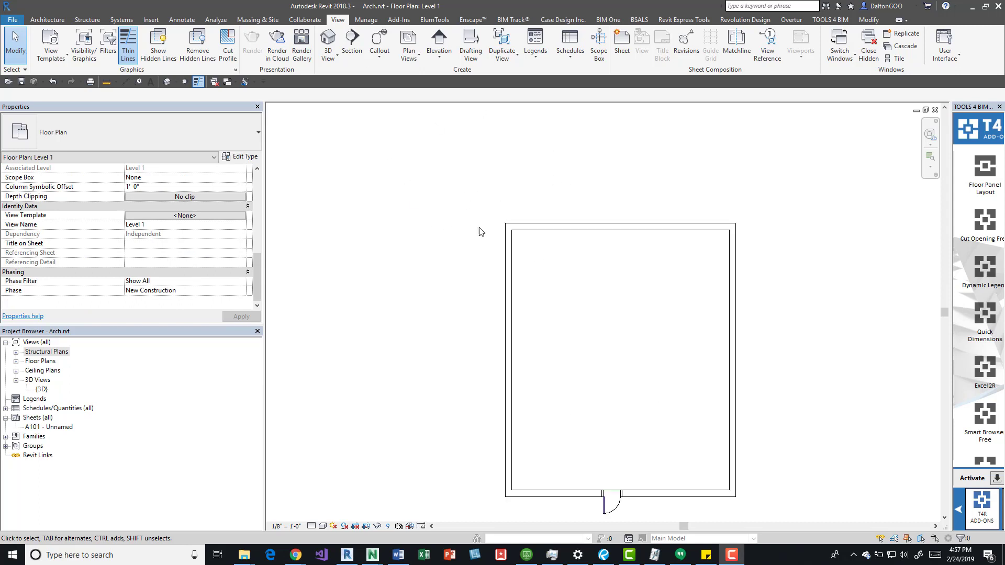
pyautogui.scroll(-1, 479, 215)
pyautogui.scroll(1, 471, 209)
pyautogui.scroll(3, 149, 235)
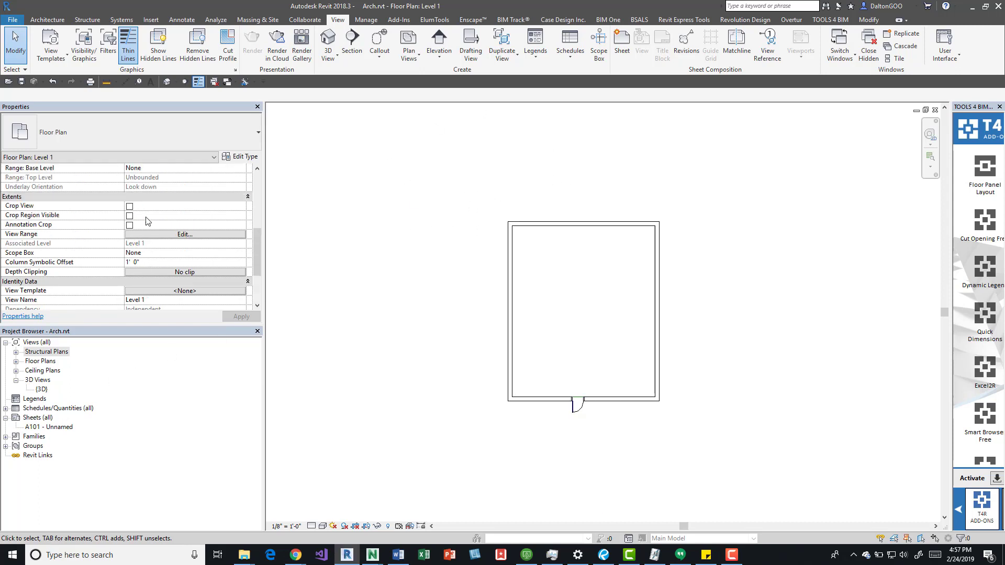
pyautogui.click(129, 207)
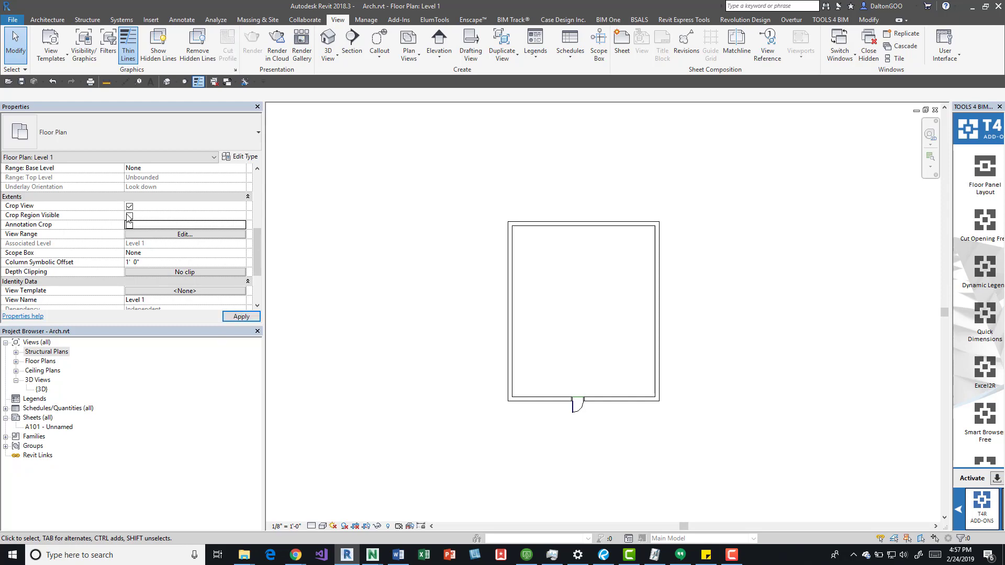
pyautogui.click(129, 216)
pyautogui.click(660, 203)
# Rotate the crop region 90° and widen it left and right around the room.
pyautogui.press('r')
pyautogui.press('o')
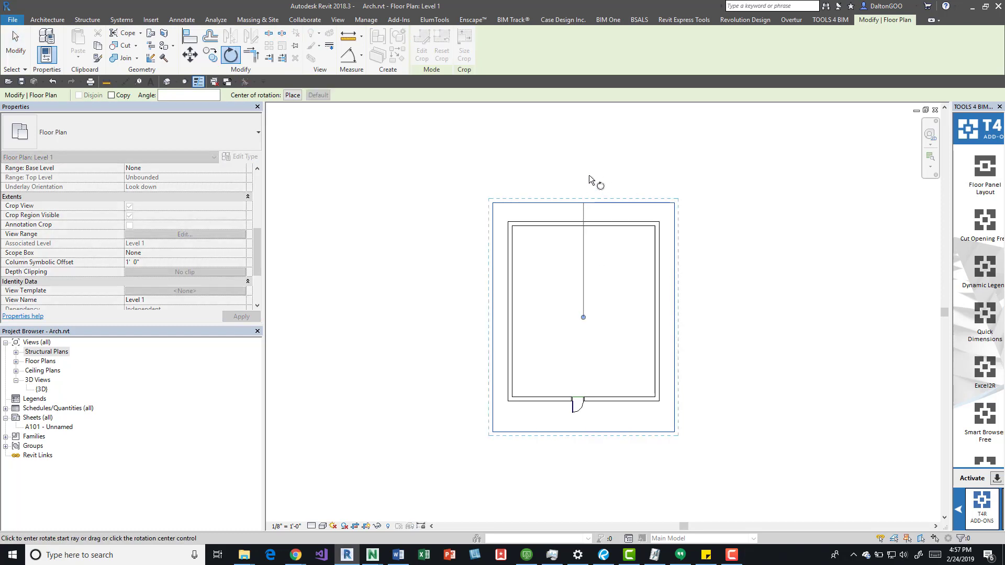
pyautogui.press('Escape')
pyautogui.press('Escape')
pyautogui.hotkey('ctrl', 'Left')
pyautogui.press('r')
pyautogui.press('o')
pyautogui.click(582, 181)
pyautogui.click(783, 311)
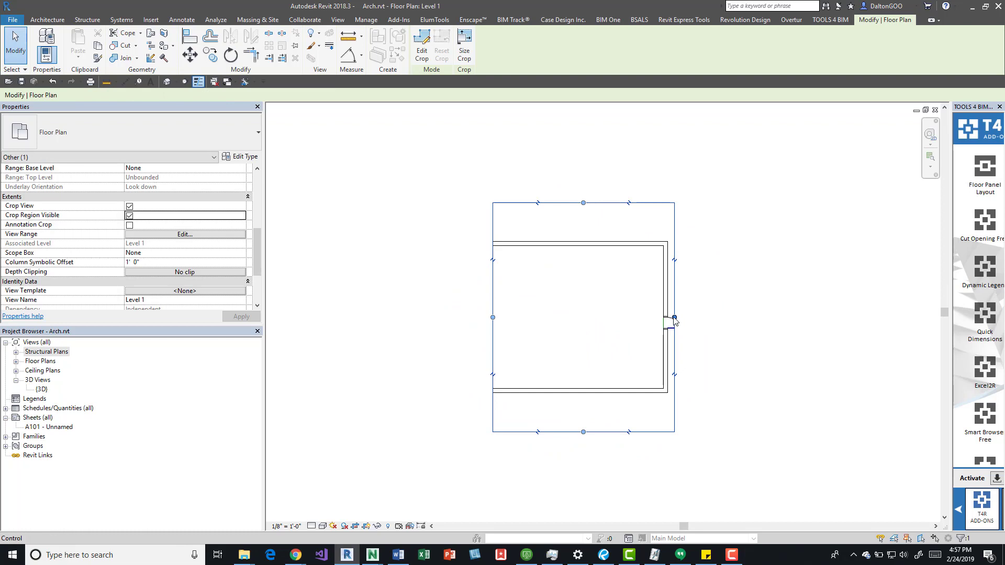
pyautogui.moveTo(675, 317); pyautogui.dragTo(741, 317)
pyautogui.moveTo(492, 317); pyautogui.dragTo(373, 317)
# Open the 3D view, tile it beside the Level 1 plan, and set it to Top.
pyautogui.click(619, 190)
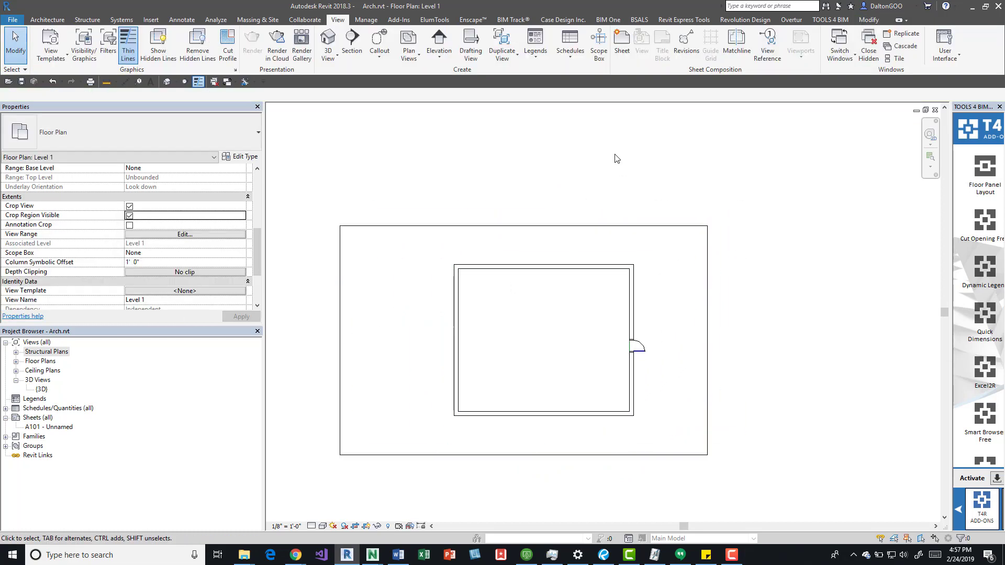
pyautogui.click(408, 51)
pyautogui.click(471, 155)
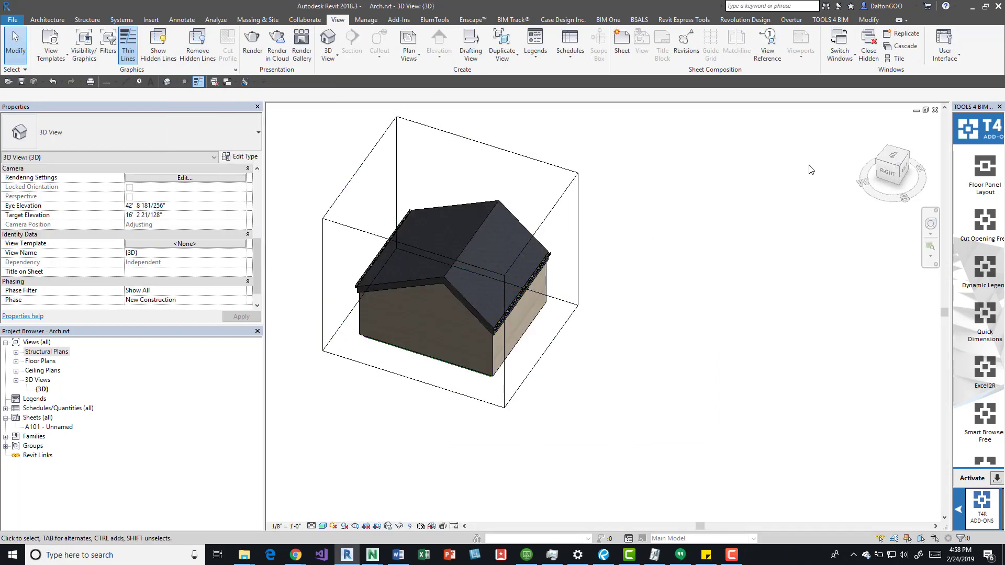
pyautogui.press('w')
pyautogui.press('t')
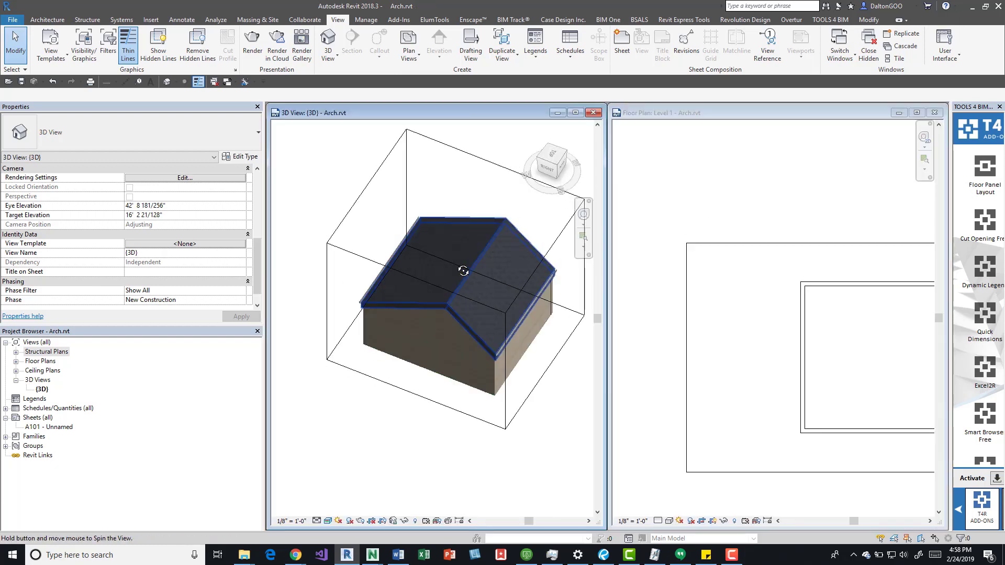
pyautogui.keyDown('shift'); pyautogui.moveTo(456, 280); pyautogui.dragTo(510, 234, button='middle'); pyautogui.keyUp('shift')
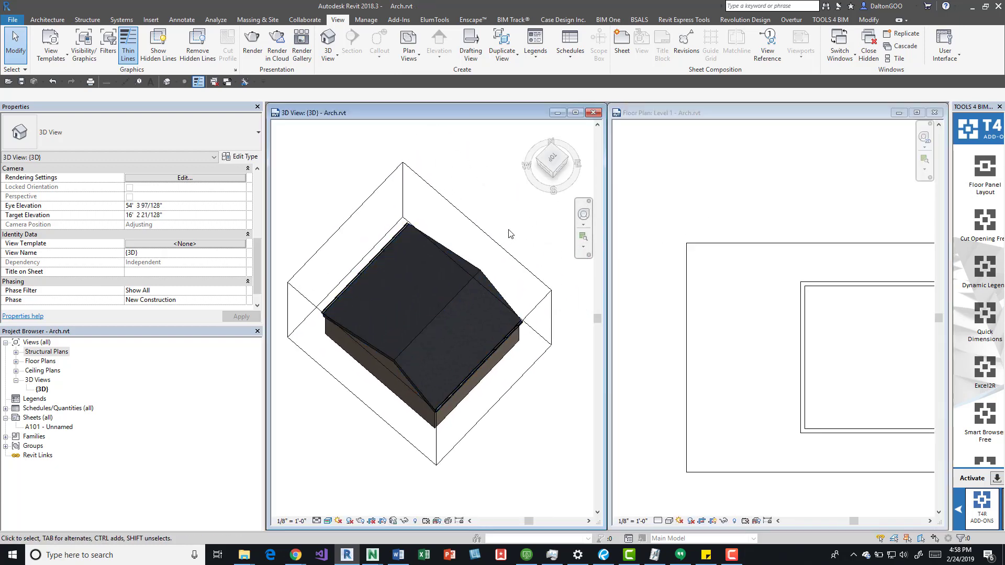
pyautogui.click(553, 159)
pyautogui.scroll(-4, 729, 314)
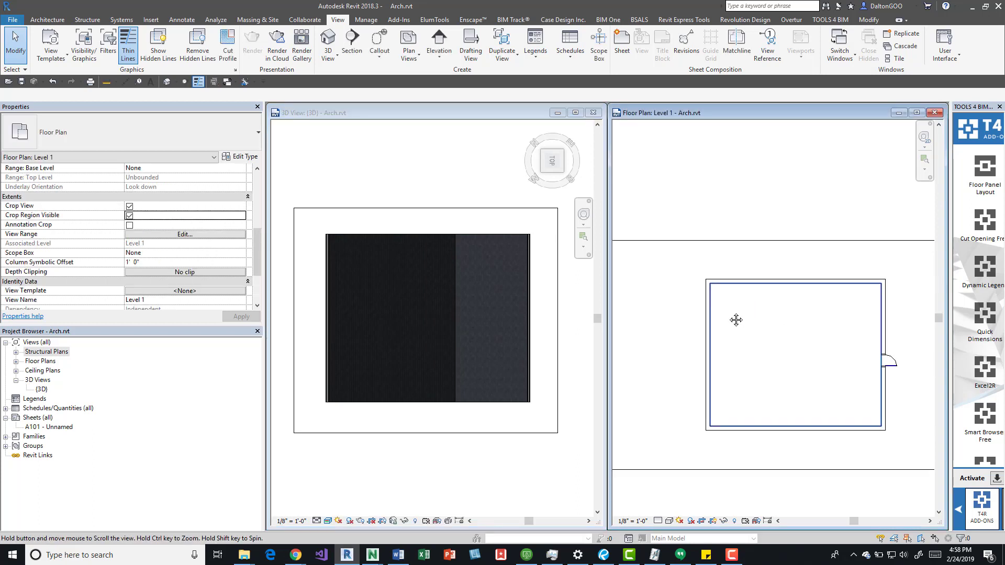
# Rotate the Level 1 plan's crop region 64°, then undo the rotation.
pyautogui.click(760, 285)
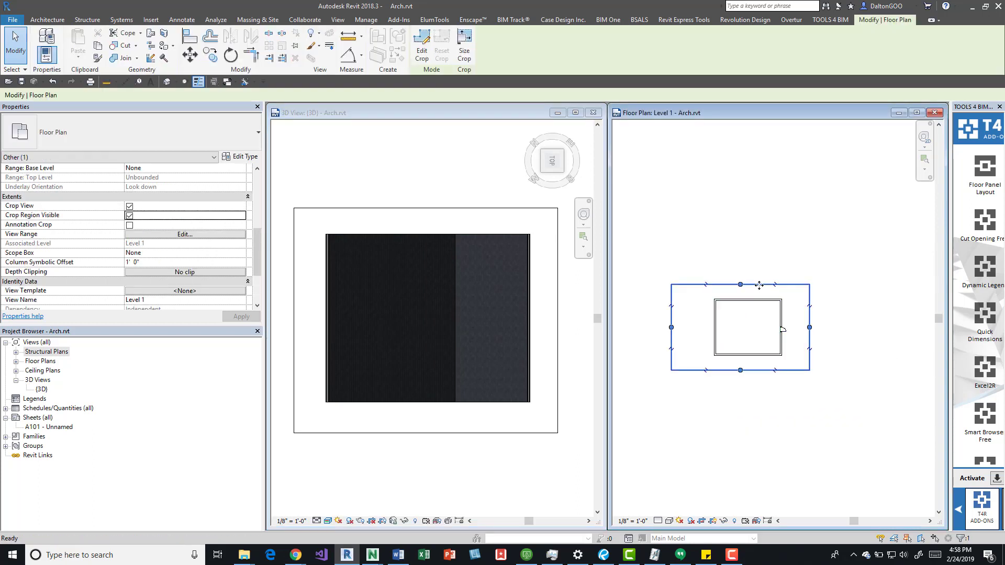
pyautogui.press('r')
pyautogui.press('o')
pyautogui.click(737, 235)
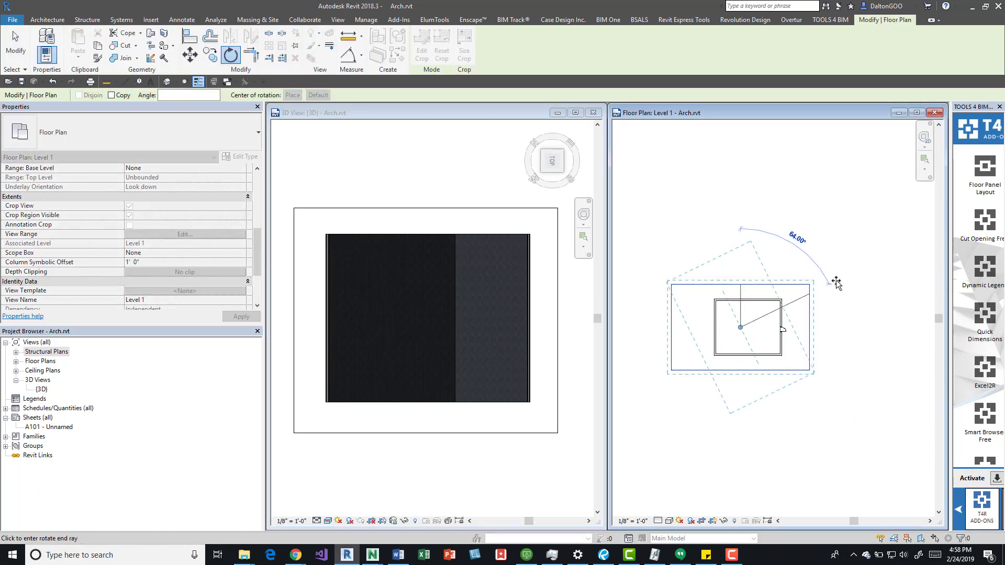
pyautogui.click(833, 288)
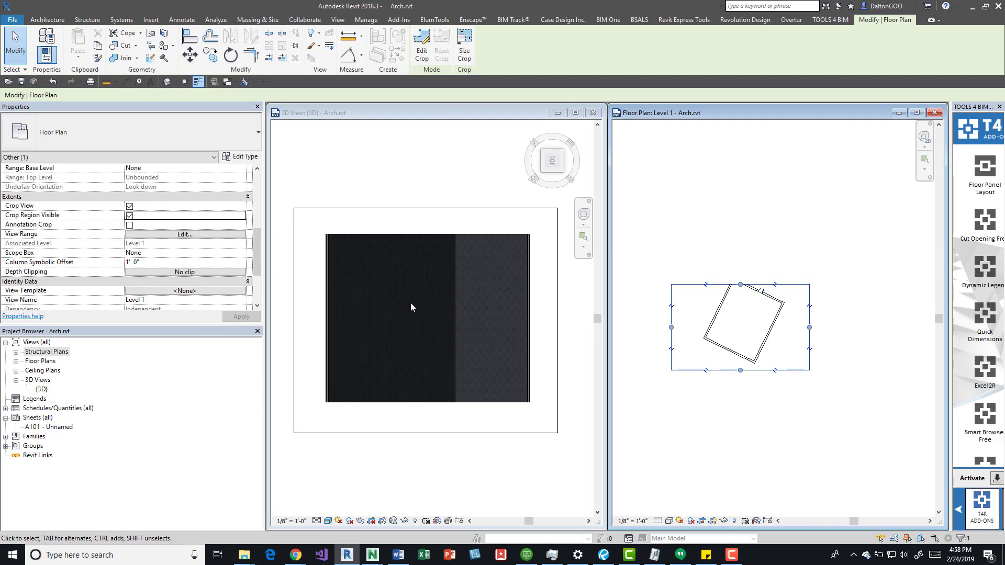
pyautogui.hotkey('ctrl', 'z')
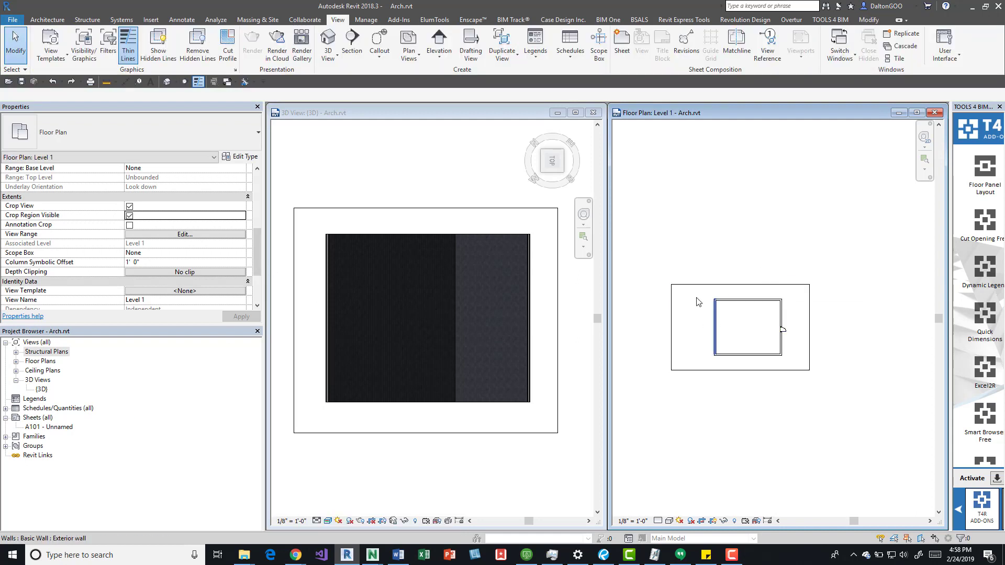
pyautogui.moveTo(743, 251); pyautogui.dragTo(713, 246, button='middle')
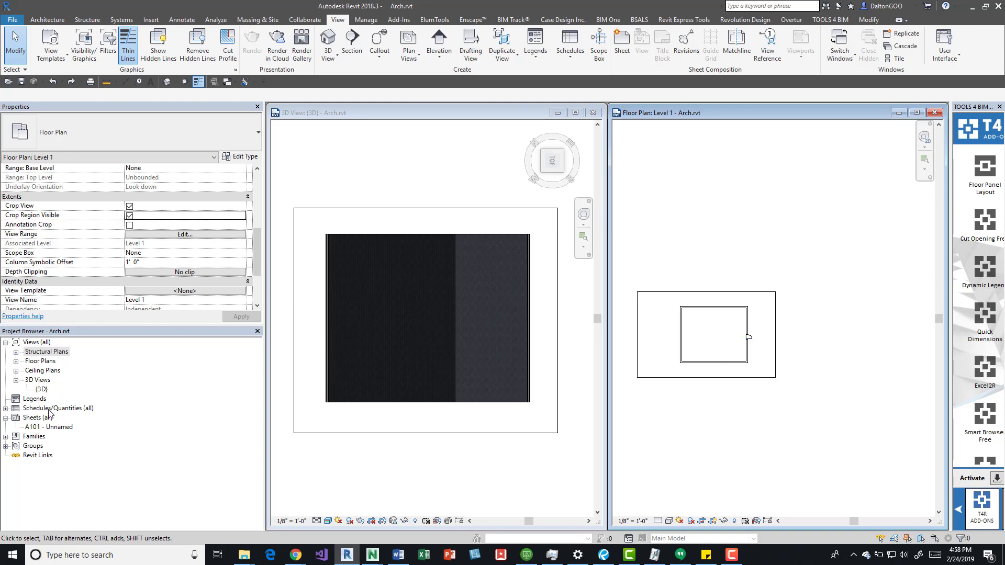
# Open sheet A101 and place the Level 1 floor plan on it as a viewport.
pyautogui.doubleClick(45, 427)
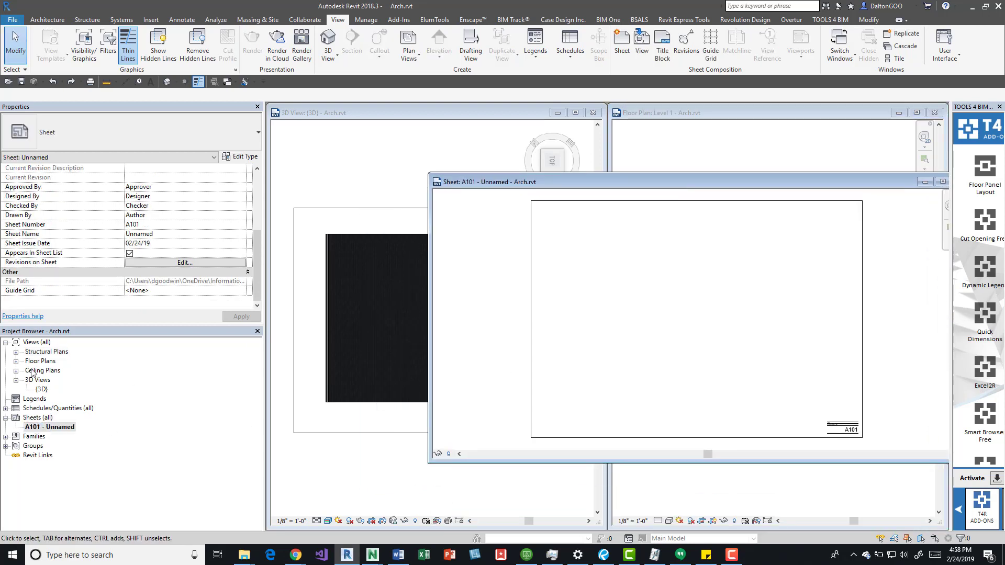
pyautogui.click(16, 361)
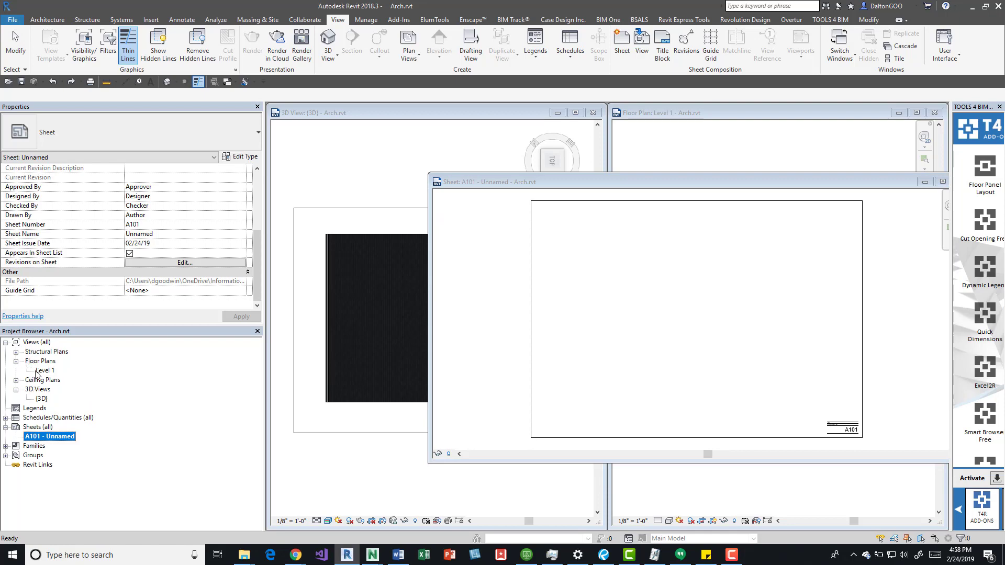
pyautogui.moveTo(43, 371); pyautogui.dragTo(654, 292)
pyautogui.click(658, 299)
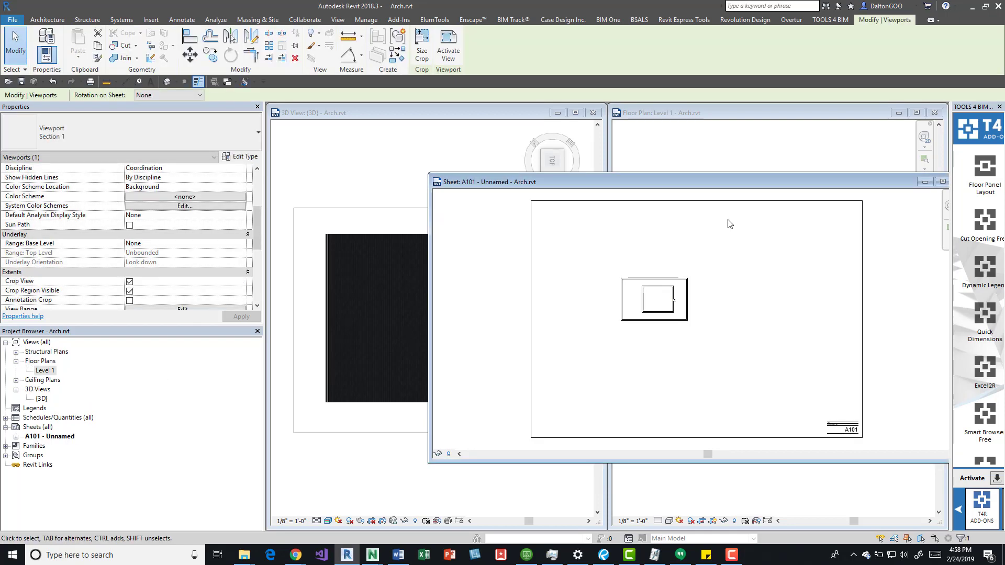
pyautogui.moveTo(733, 178); pyautogui.dragTo(708, 271)
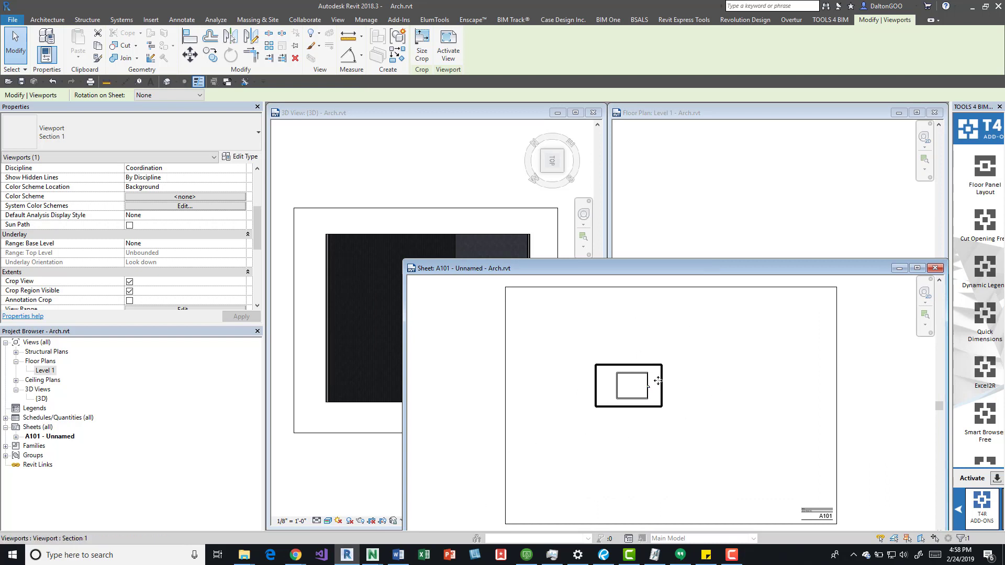
pyautogui.scroll(3, 653, 387)
# Activate the viewport and rotate its crop region, then undo the rotation.
pyautogui.doubleClick(611, 394)
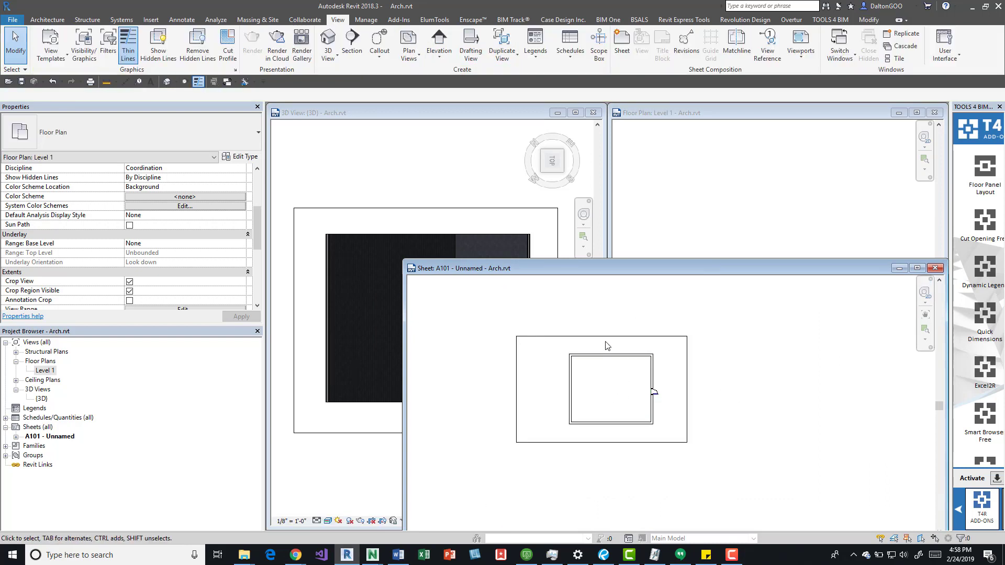
pyautogui.click(639, 336)
pyautogui.press('r')
pyautogui.press('o')
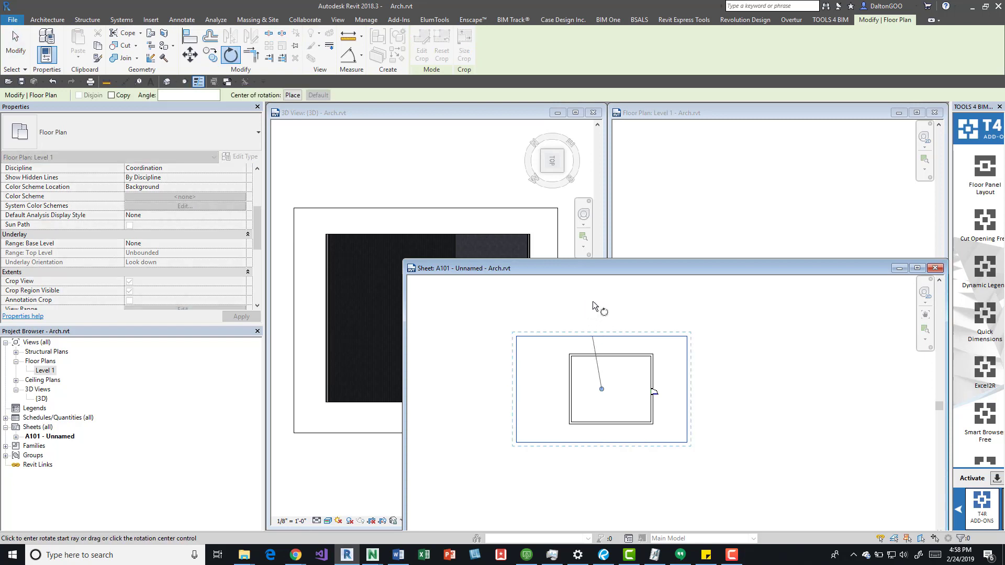
pyautogui.click(602, 309)
pyautogui.click(712, 352)
pyautogui.press('Escape')
pyautogui.scroll(-3, 712, 351)
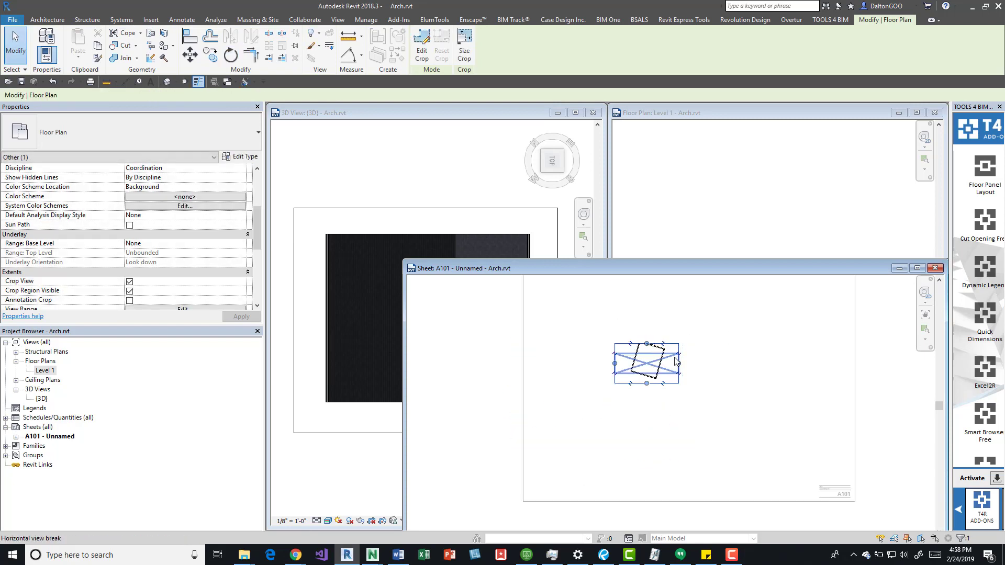
pyautogui.hotkey('ctrl', 'z')
pyautogui.scroll(3, 712, 347)
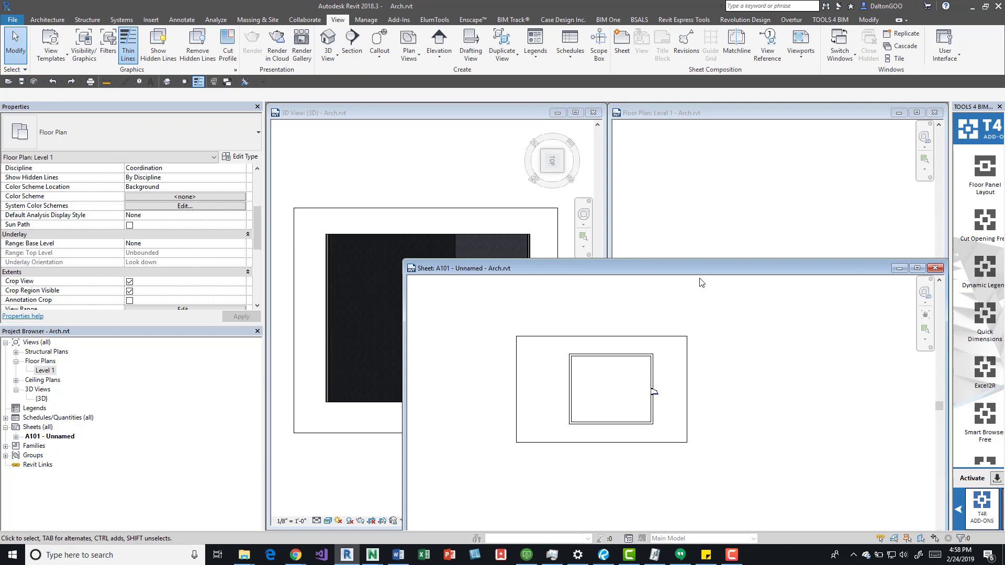
pyautogui.moveTo(873, 264); pyautogui.dragTo(598, 393)
# Close sheet A101 and add another Level 1 floor plan, allowing duplicates of existing views.
pyautogui.click(621, 399)
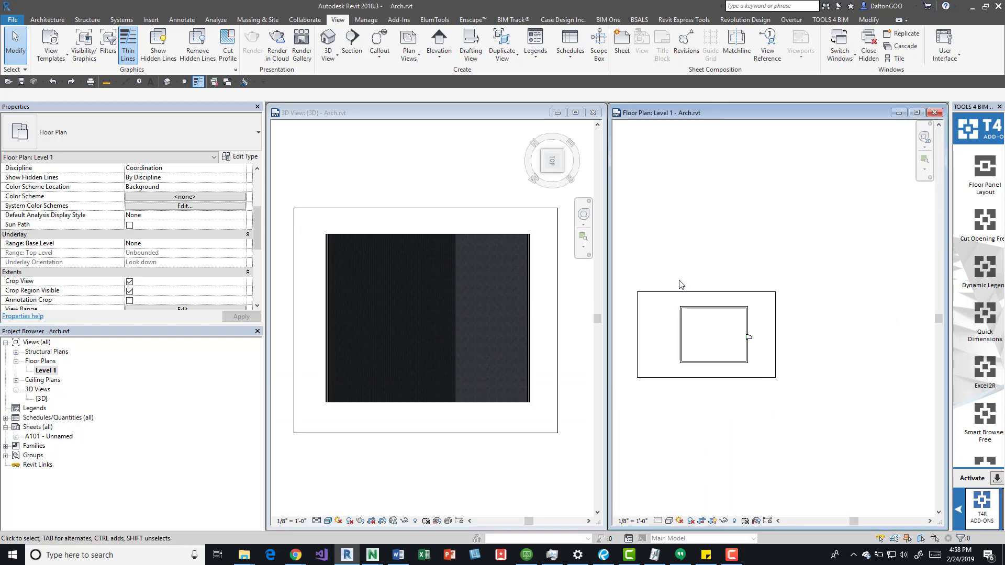
pyautogui.scroll(-2, 680, 272)
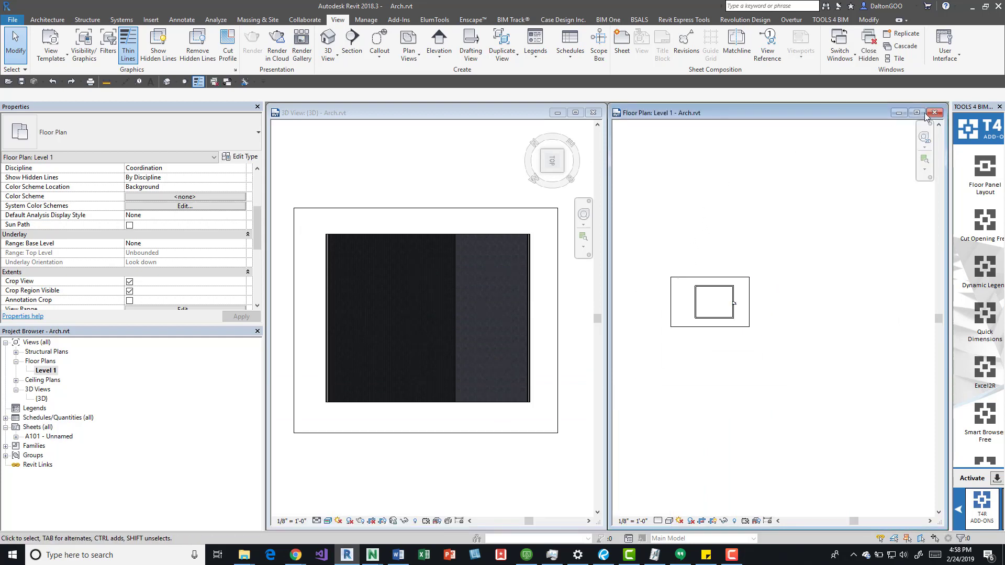
pyautogui.click(419, 43)
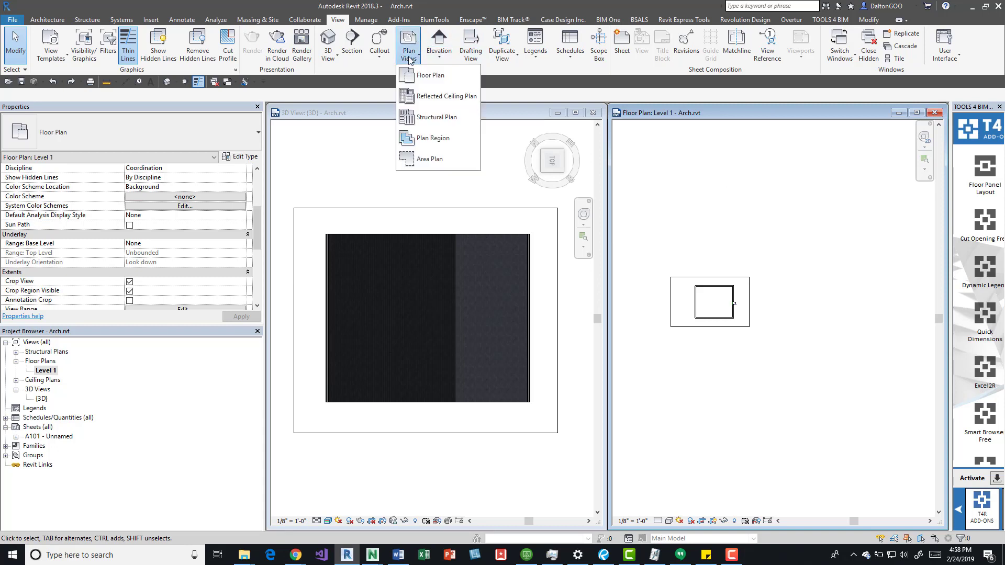
pyautogui.click(414, 76)
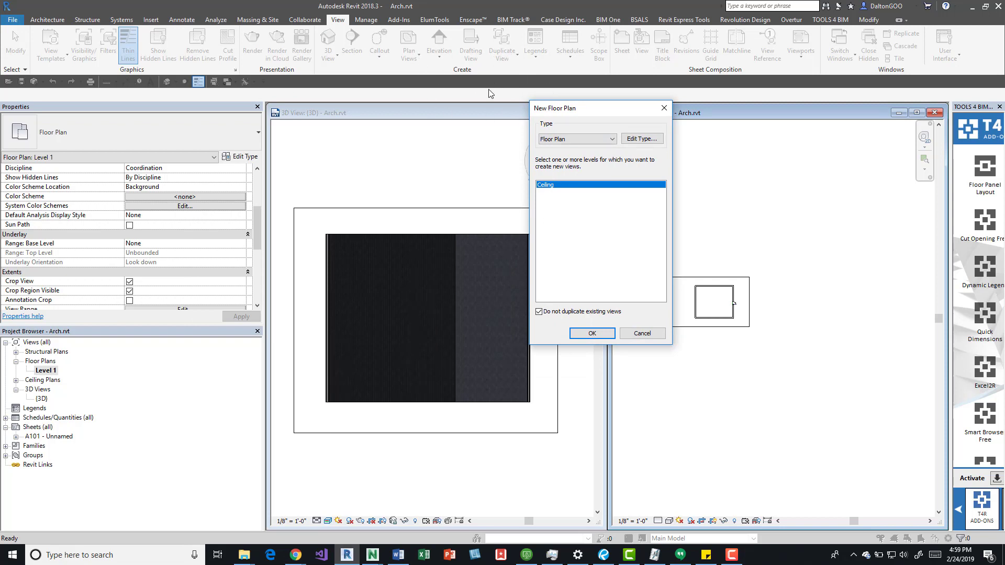
pyautogui.click(539, 311)
pyautogui.click(552, 191)
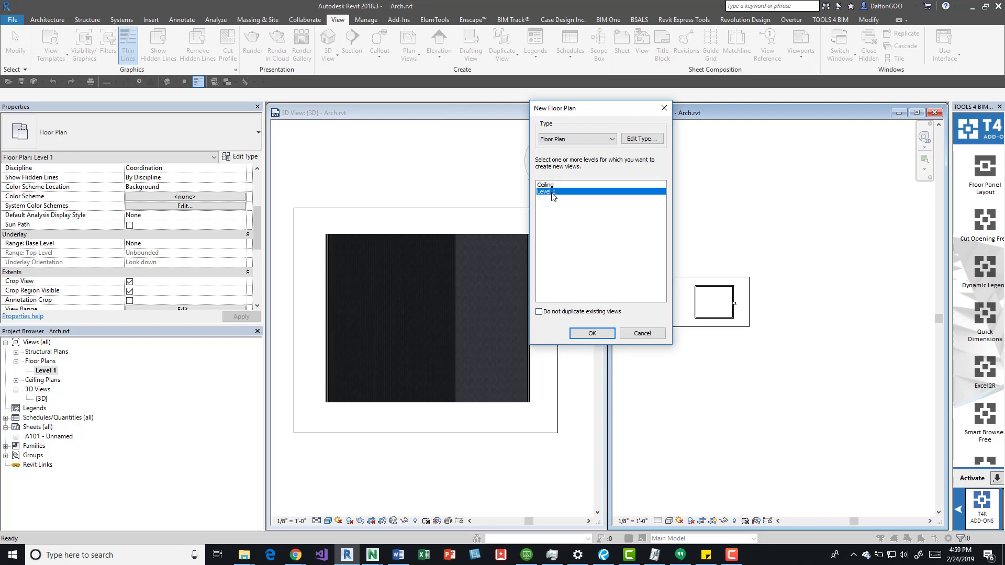
# Confirm the new plan, close the original Level 1 view, and maximize Level 1(1) zoomed to fit.
pyautogui.click(592, 333)
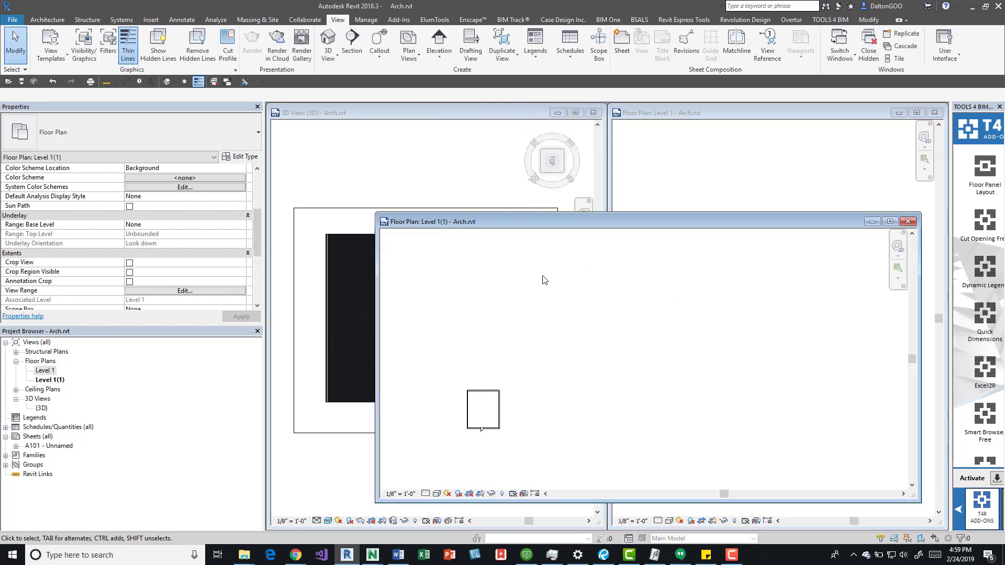
pyautogui.moveTo(566, 224); pyautogui.dragTo(673, 179)
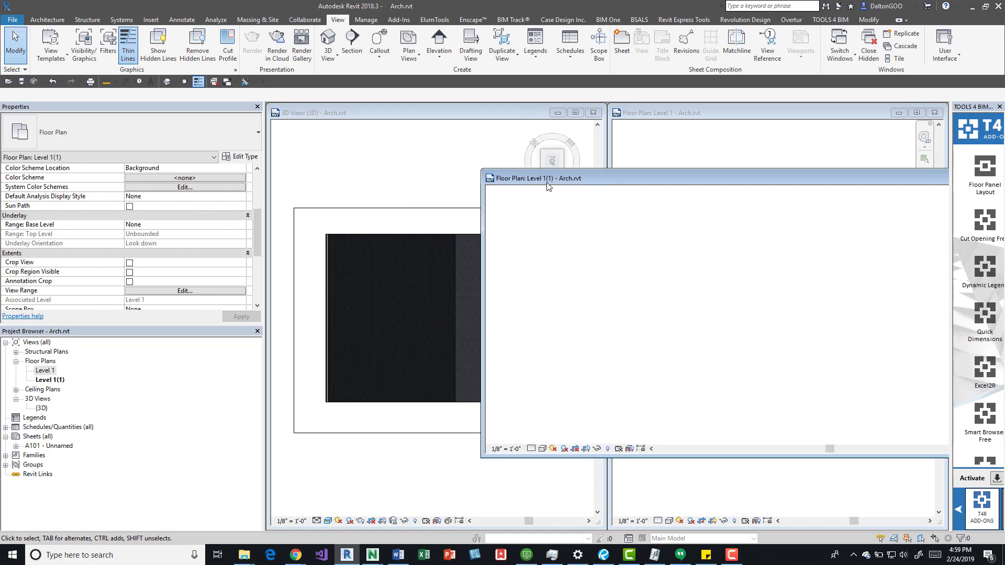
pyautogui.moveTo(547, 181); pyautogui.dragTo(373, 174)
pyautogui.click(821, 170)
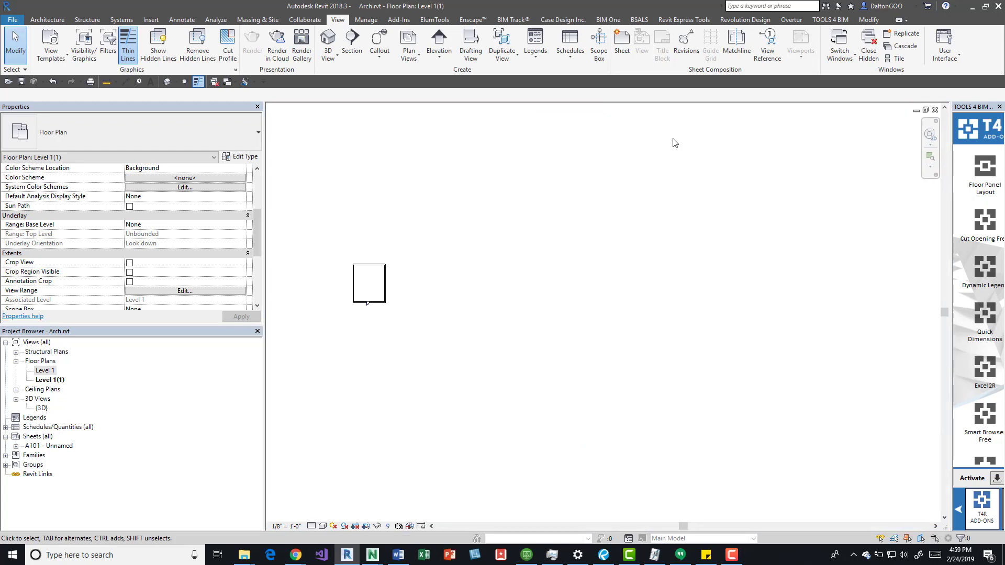
pyautogui.click(918, 113)
pyautogui.moveTo(765, 172); pyautogui.dragTo(724, 168)
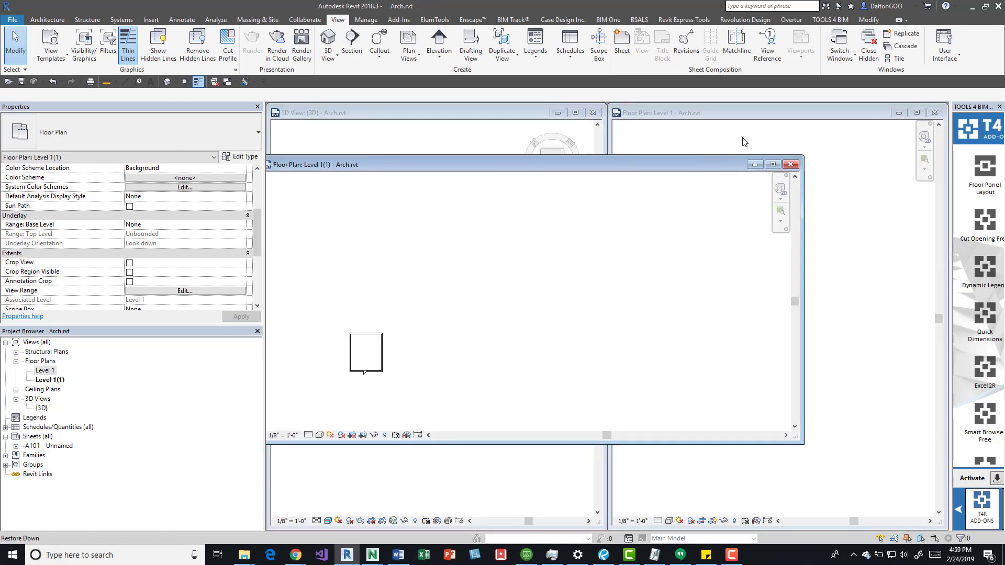
pyautogui.click(828, 114)
pyautogui.click(935, 113)
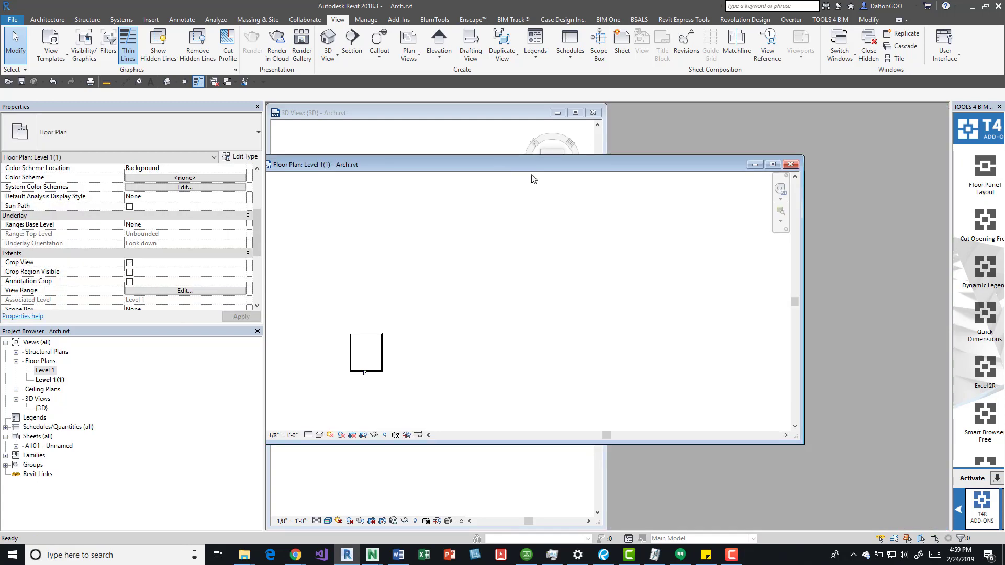
pyautogui.click(772, 165)
pyautogui.press('z')
pyautogui.press('f')
pyautogui.scroll(-3, 471, 230)
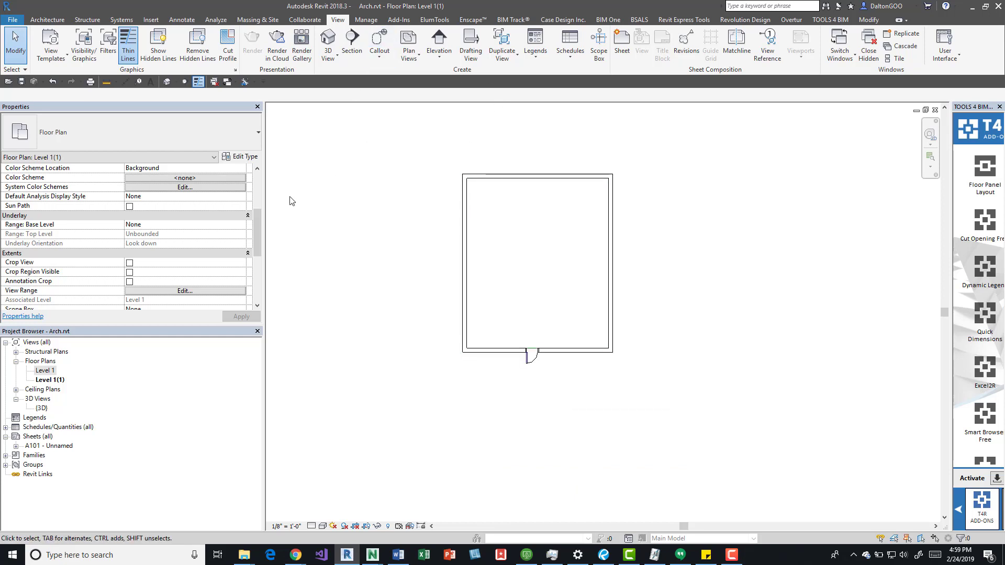
# Draw a scope box enclosing the room and select it.
pyautogui.click(599, 46)
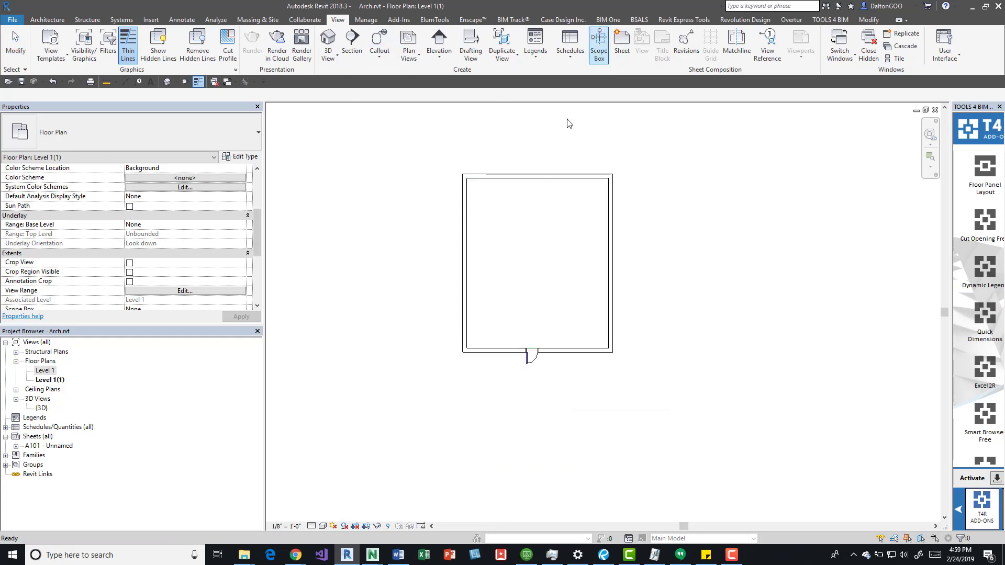
pyautogui.click(436, 153)
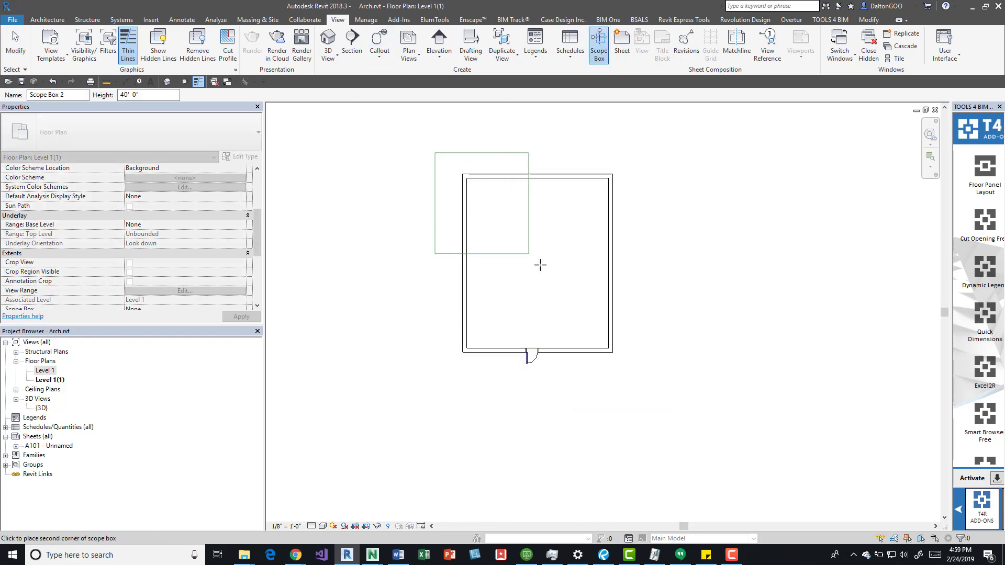
pyautogui.click(639, 382)
pyautogui.press('Escape')
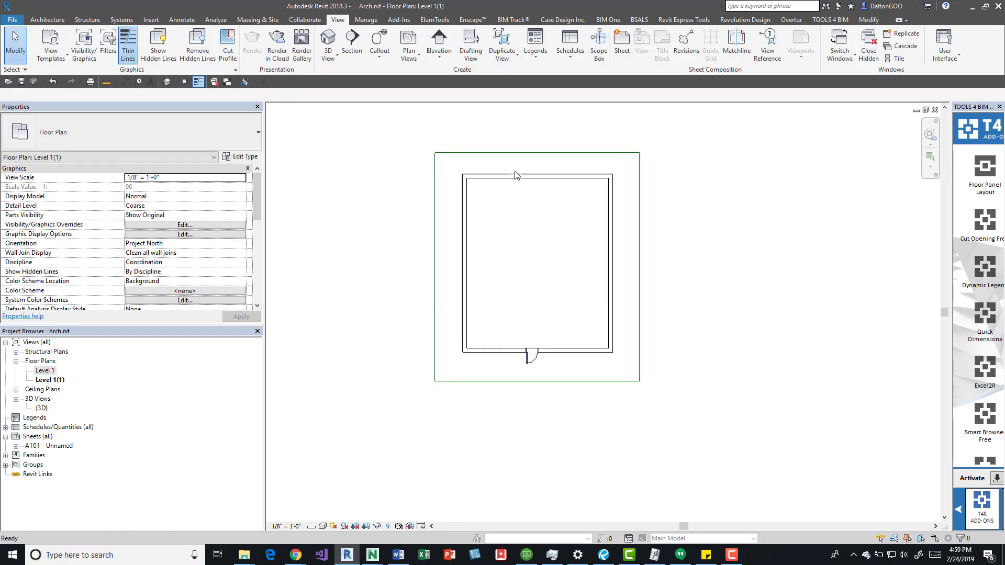
pyautogui.click(470, 156)
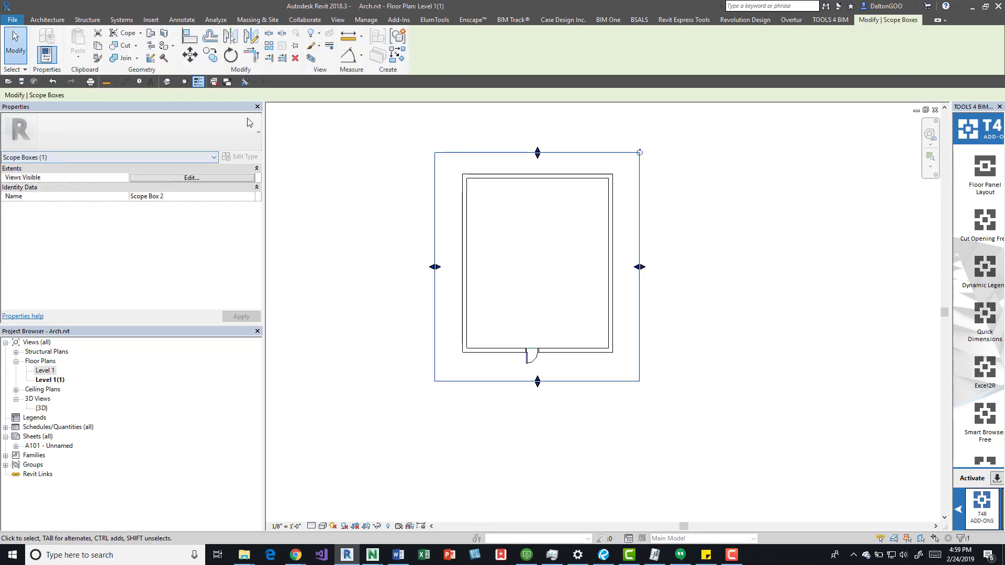
# Rename the scope box from 'Scope Box 2' to 'Scope Box' in Properties.
pyautogui.click(173, 197)
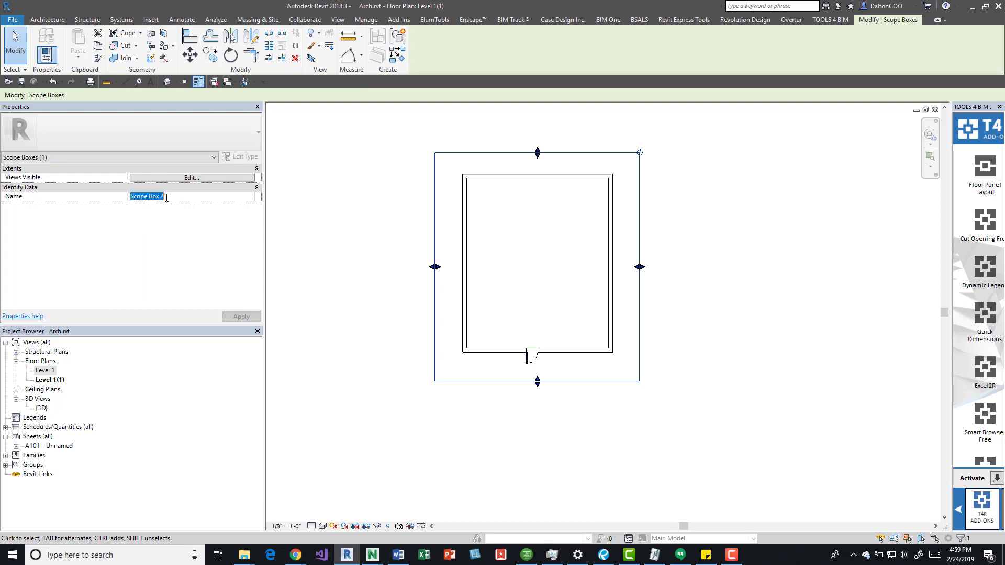
pyautogui.click(246, 197)
pyautogui.press('BackSpace')
pyautogui.press('BackSpace')
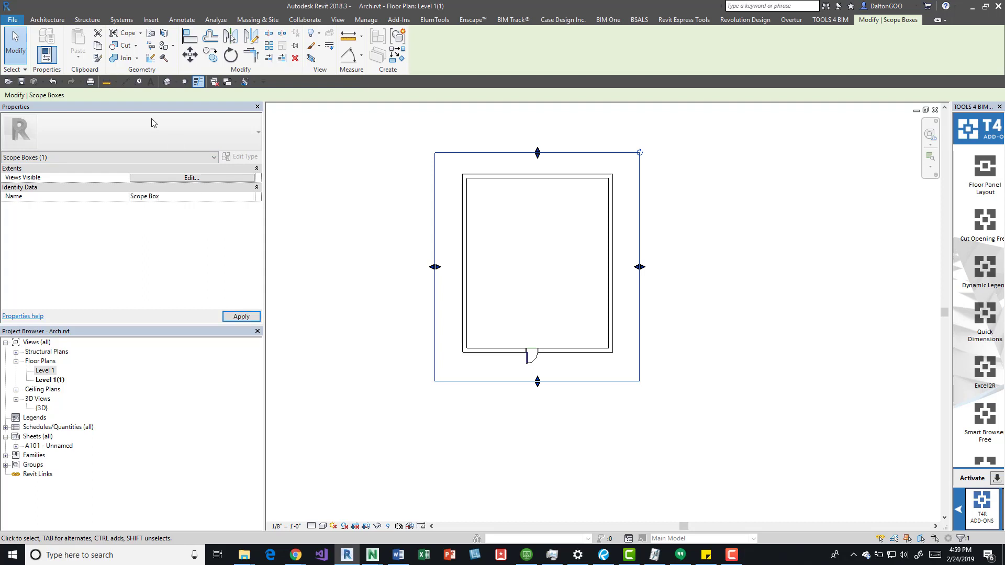
pyautogui.press('Return')
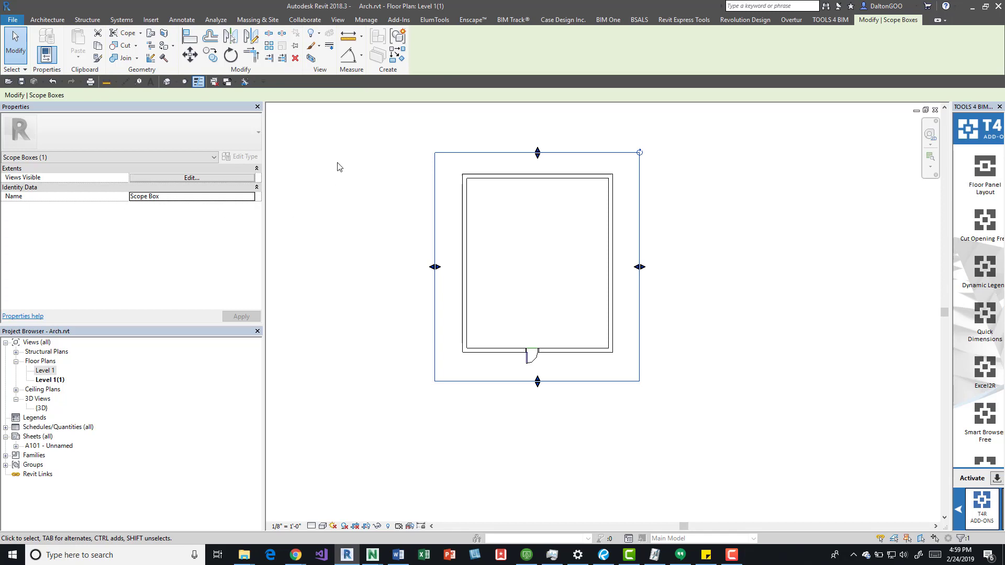
pyautogui.click(370, 159)
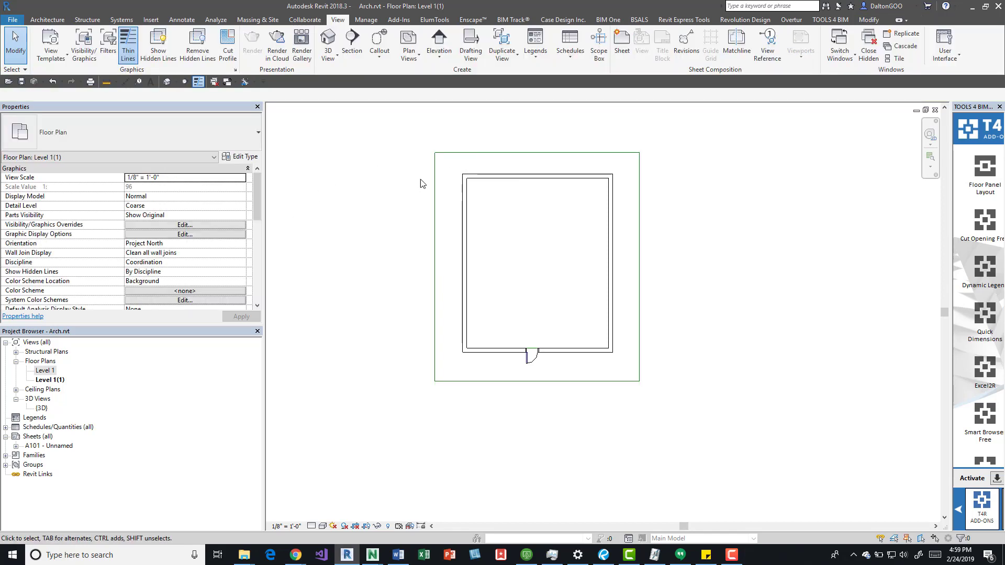
pyautogui.scroll(-4, 177, 235)
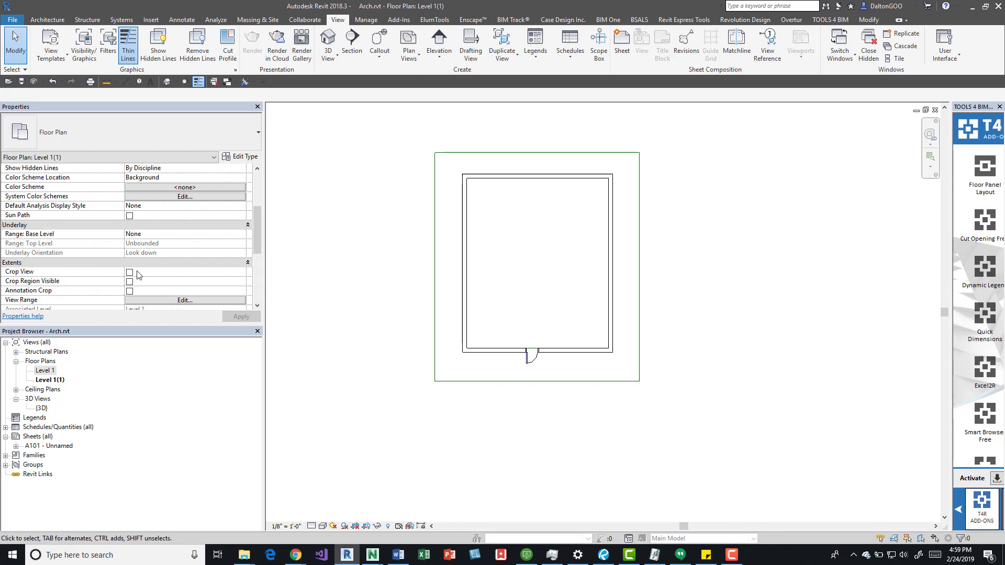
# Rotate the scope box about 20° clockwise around the room.
pyautogui.click(482, 152)
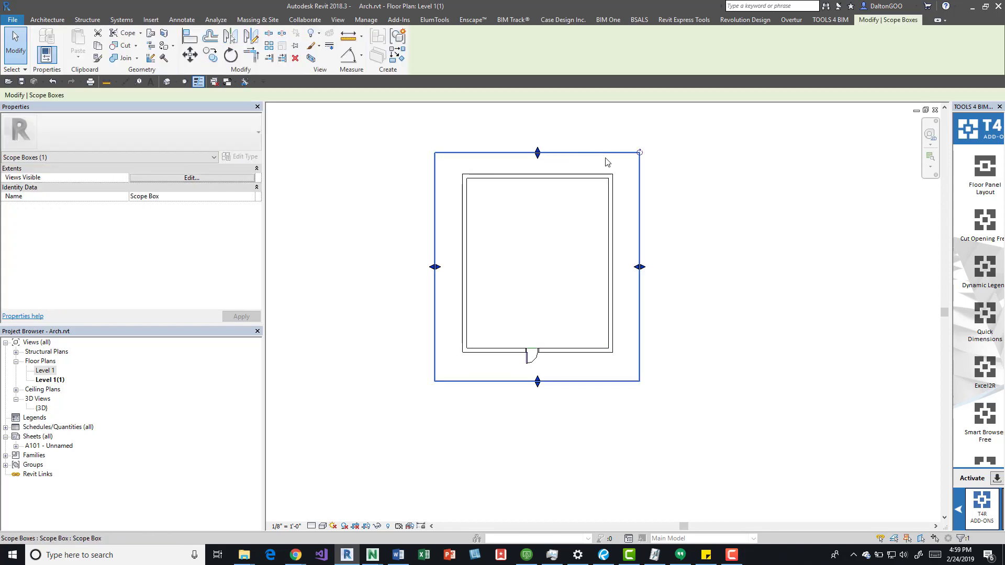
pyautogui.moveTo(640, 155); pyautogui.dragTo(668, 188)
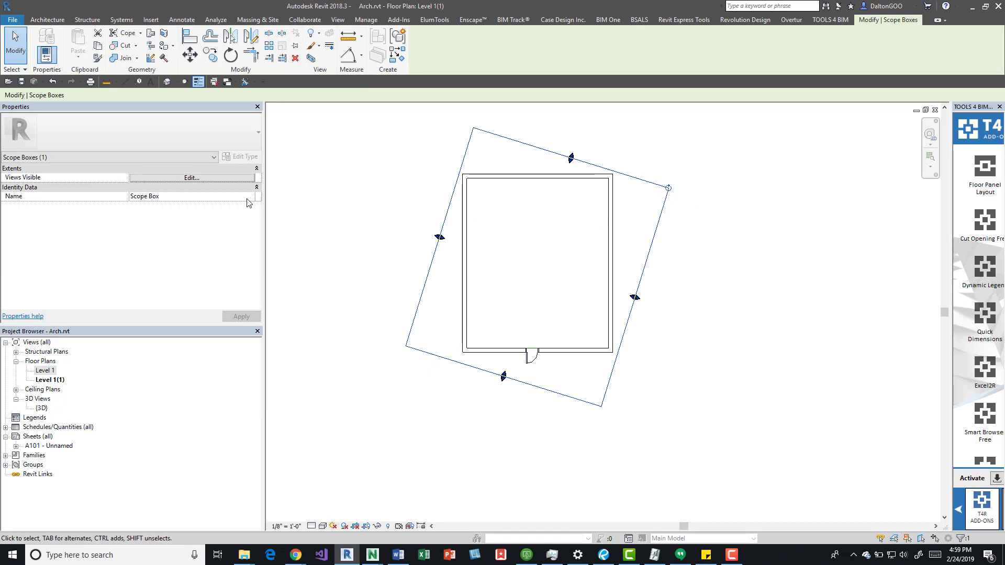
pyautogui.press('Escape')
pyautogui.scroll(-5, 214, 246)
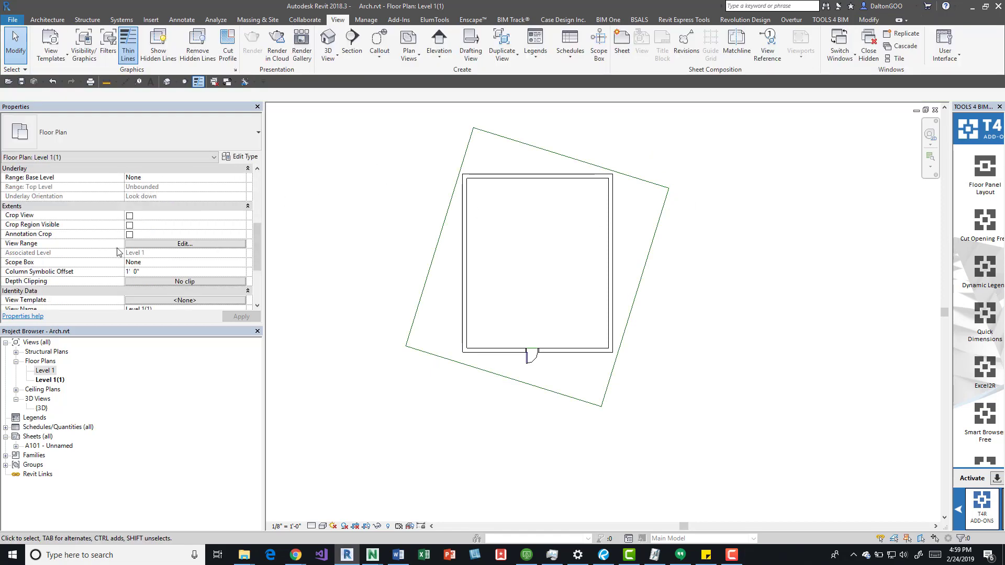
pyautogui.scroll(-3, 131, 226)
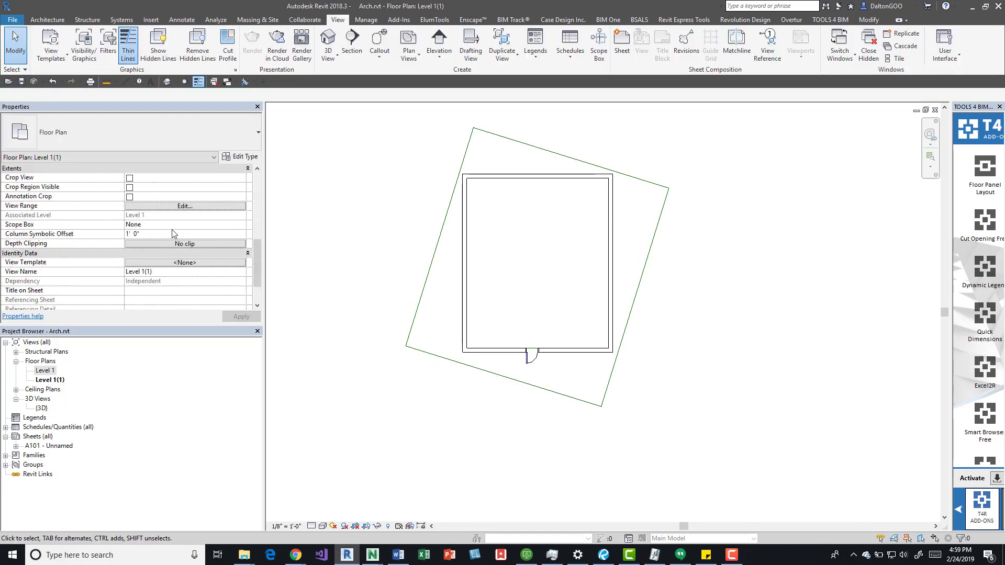
# Assign Scope Box to the Level 1(1) plan, then undo twice to leave it unassigned.
pyautogui.click(238, 225)
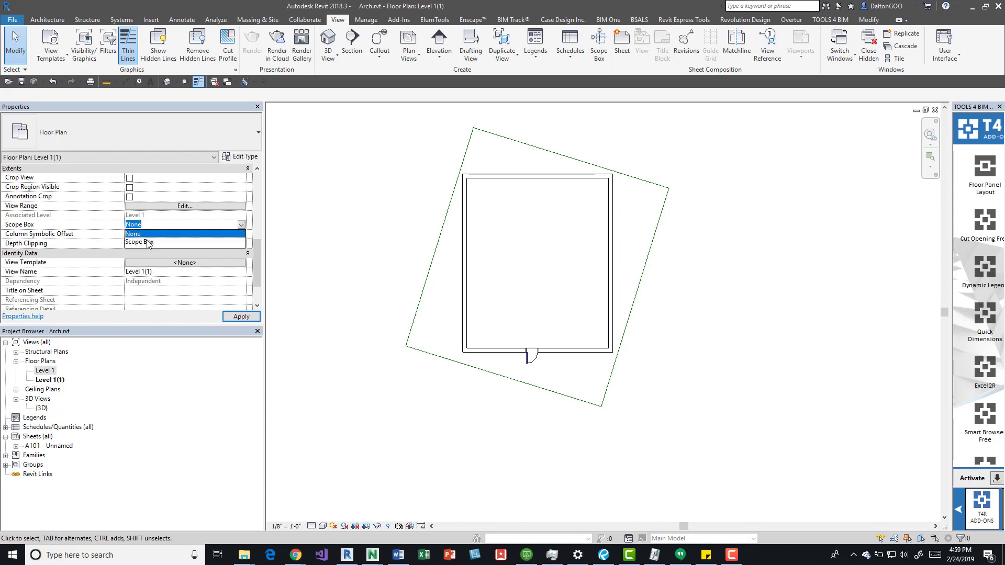
pyautogui.click(150, 241)
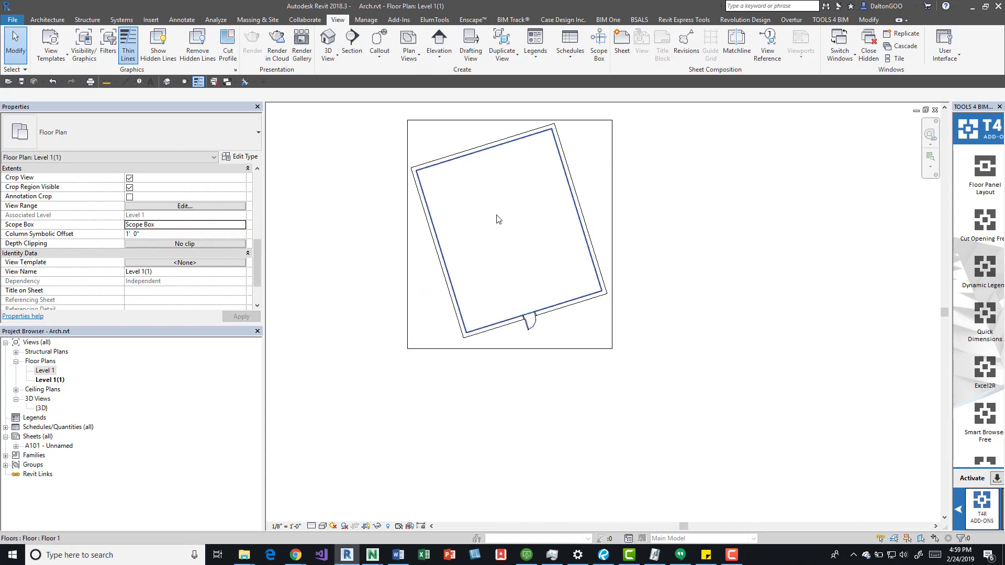
pyautogui.hotkey('ctrl', 'z')
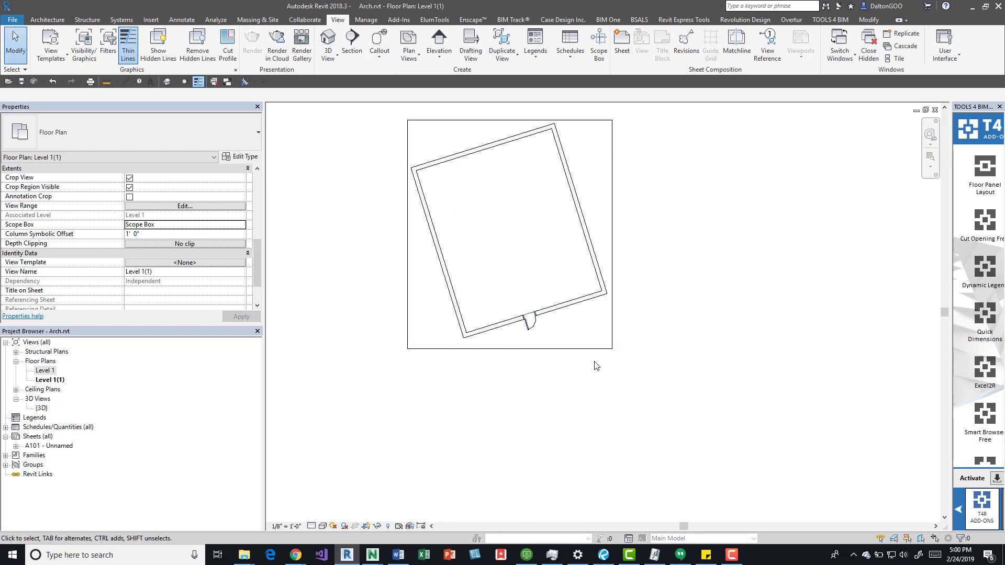
pyautogui.hotkey('ctrl', 'z')
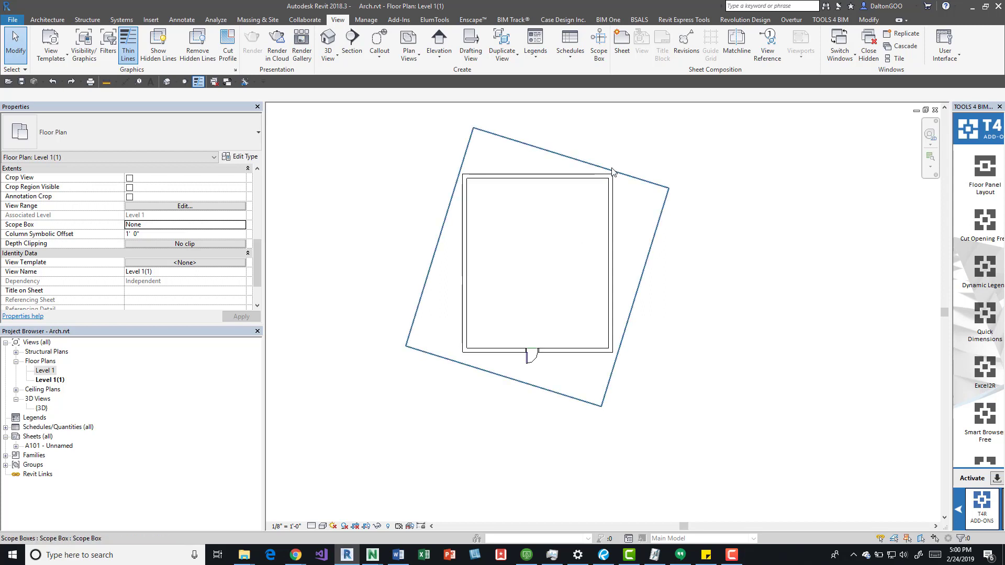
# Rotate the scope box to a new, steeper angle.
pyautogui.click(614, 172)
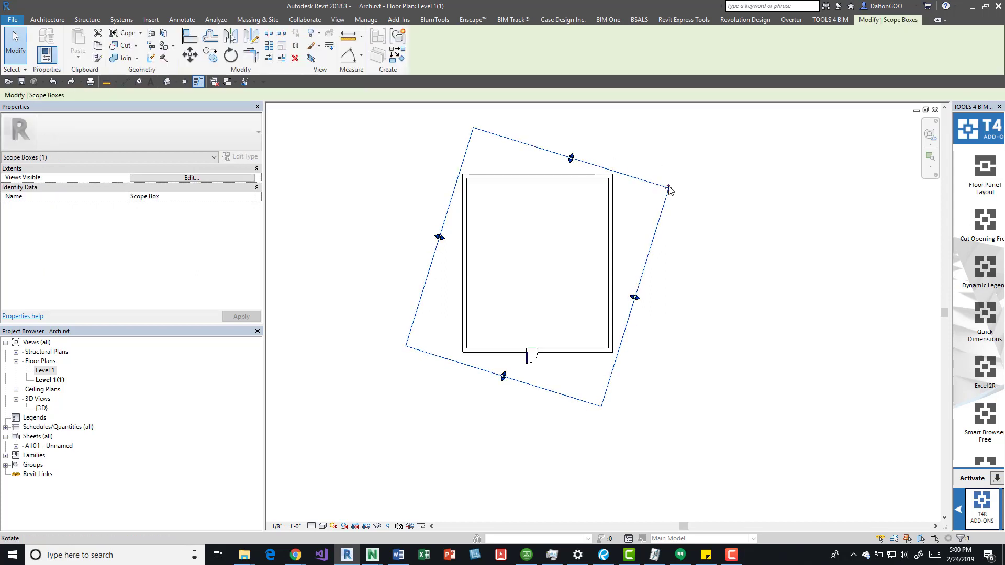
pyautogui.moveTo(670, 188); pyautogui.dragTo(652, 160)
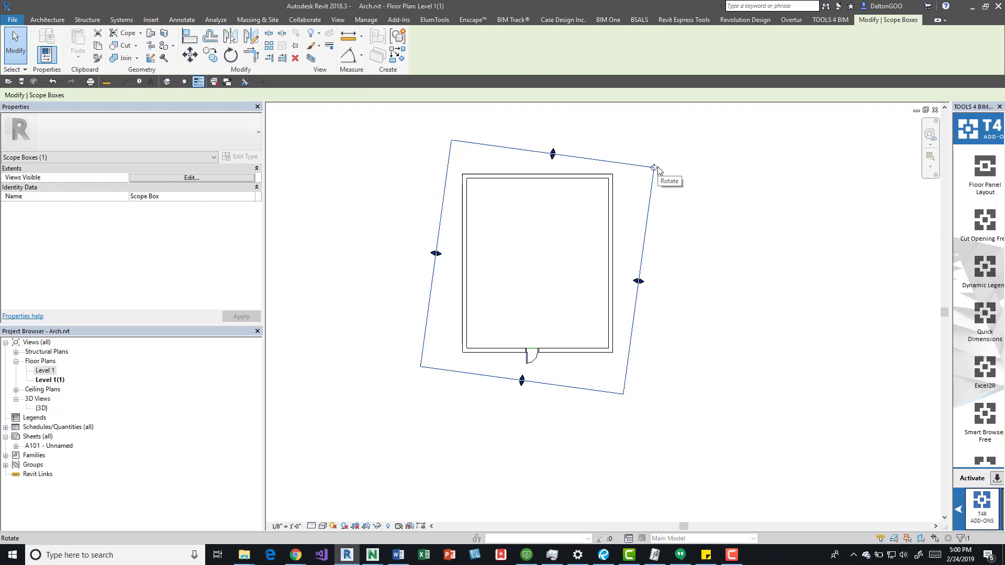
pyautogui.moveTo(658, 170); pyautogui.dragTo(725, 316)
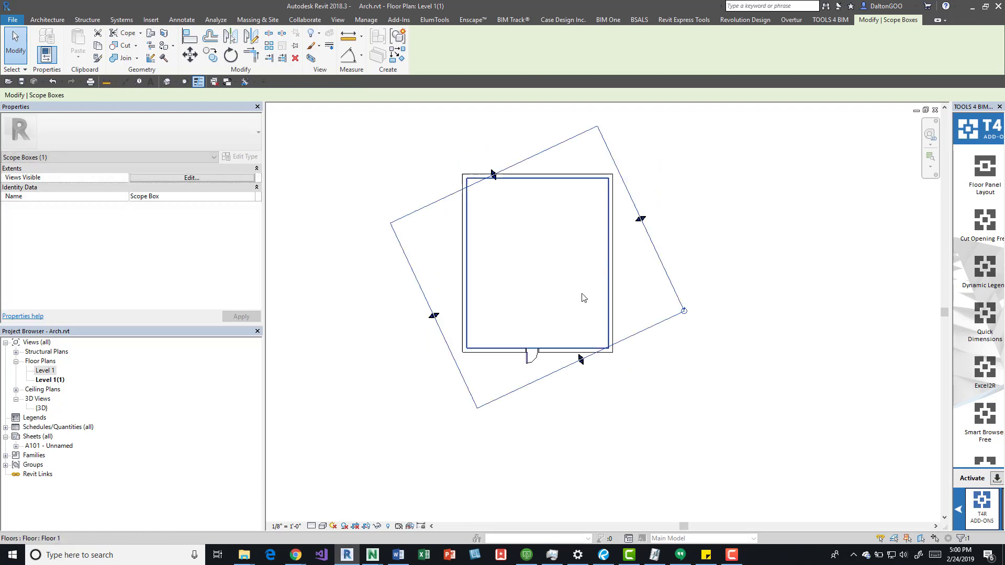
# Set the Level 1(1) plan's Scope Box property to Scope Box.
pyautogui.click(423, 191)
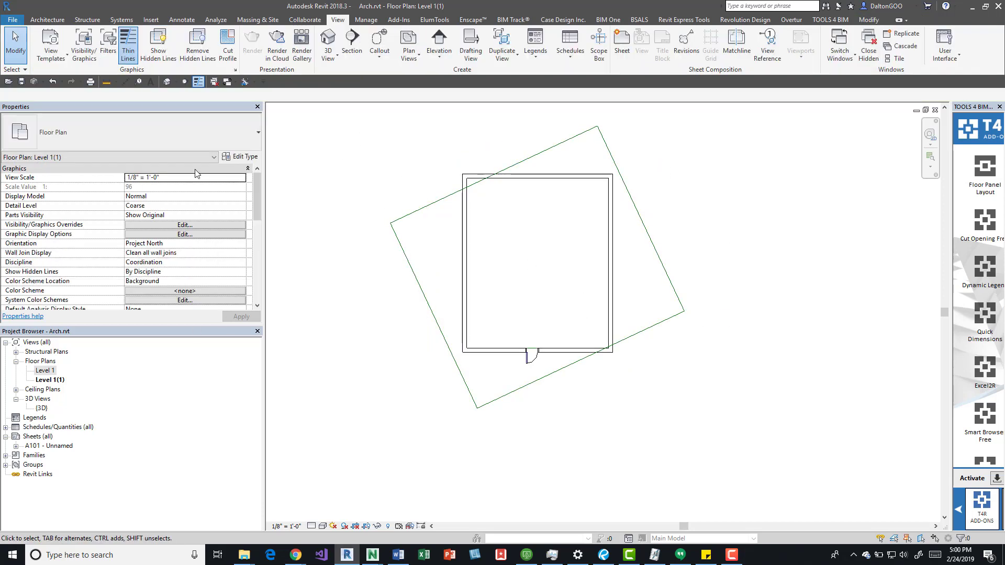
pyautogui.scroll(-5, 189, 177)
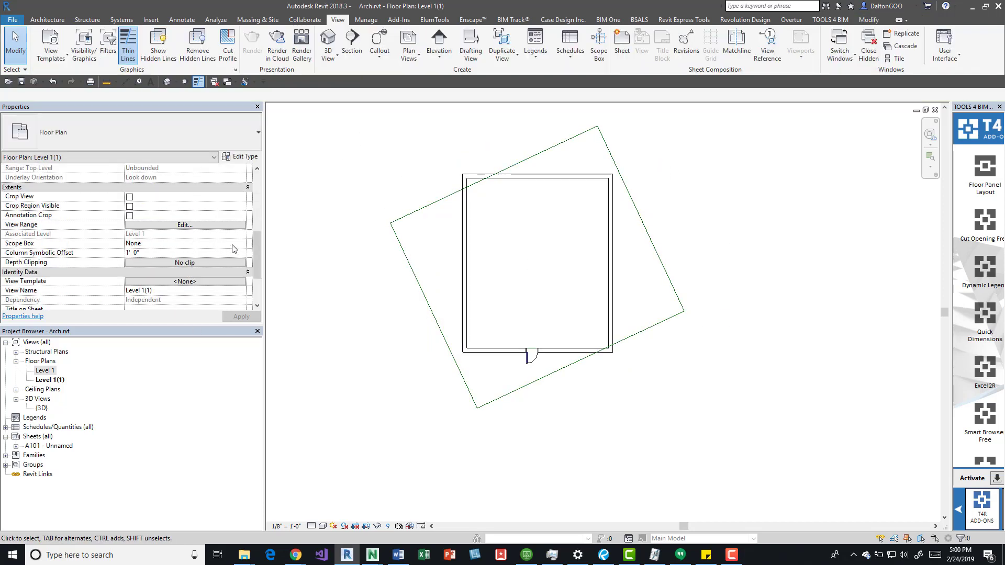
pyautogui.click(237, 244)
pyautogui.click(241, 244)
pyautogui.click(149, 262)
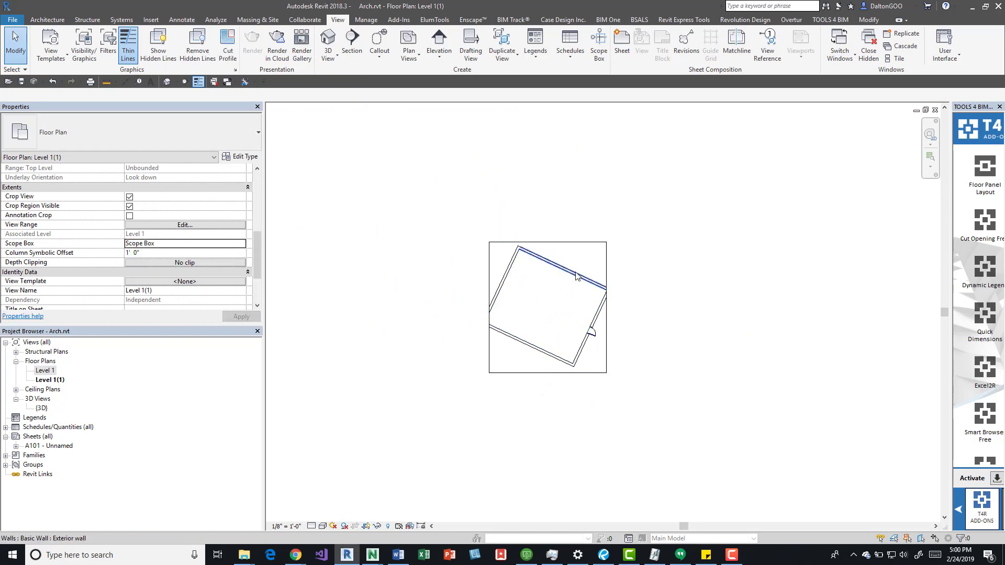
# Rotate the Level 1(1) plan's crop region 45°.
pyautogui.click(606, 250)
pyautogui.click(577, 260)
pyautogui.click(556, 243)
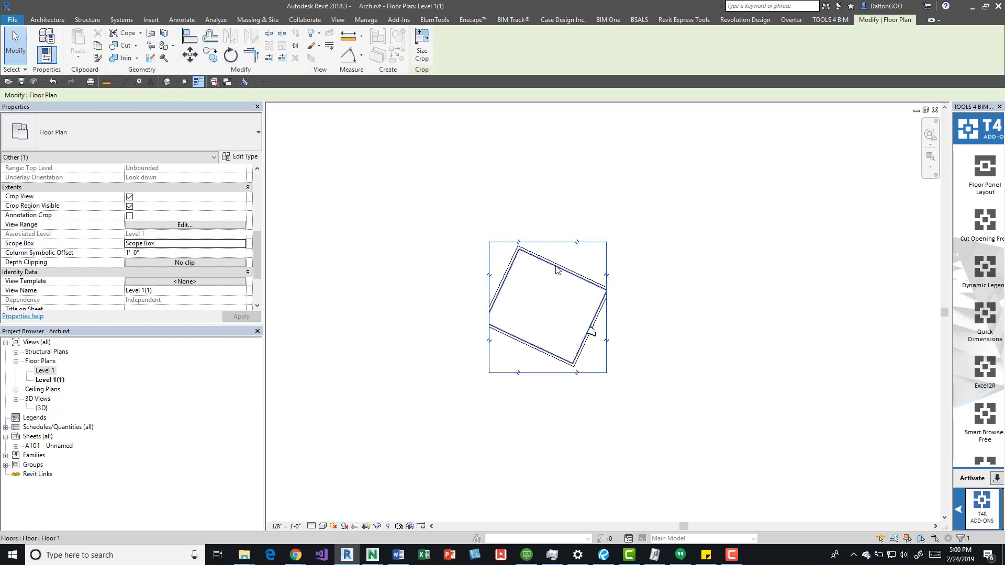
pyautogui.press('r')
pyautogui.press('o')
pyautogui.click(547, 209)
pyautogui.click(626, 234)
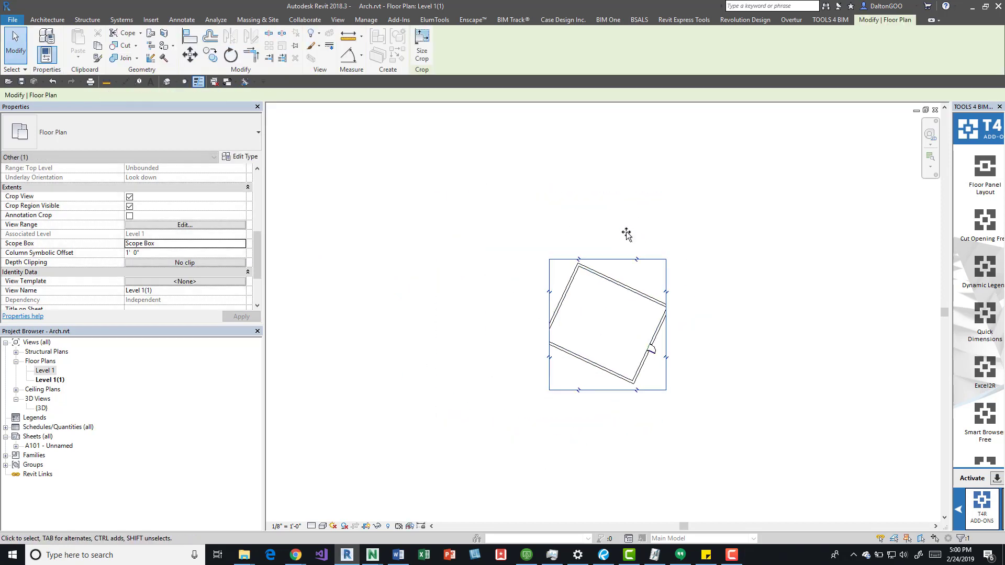
# Rotate the crop region a further 73° and float the plan window aside.
pyautogui.click(623, 261)
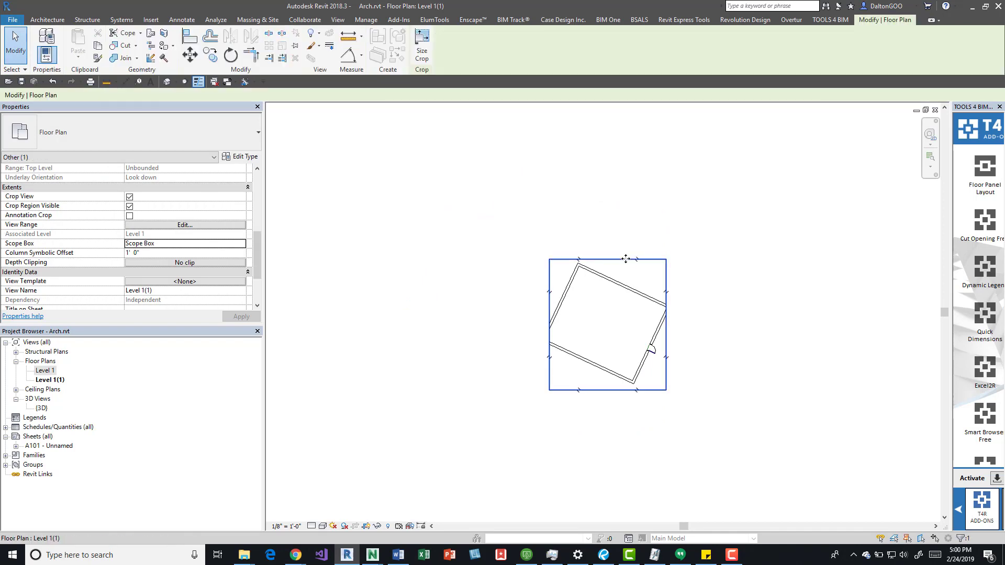
pyautogui.press('r')
pyautogui.press('o')
pyautogui.click(592, 196)
pyautogui.click(799, 242)
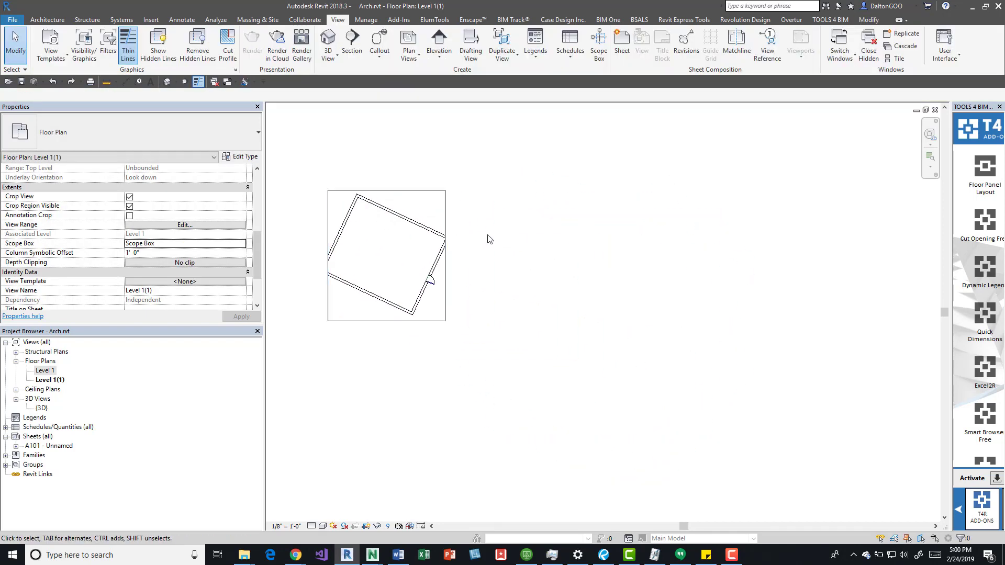
pyautogui.click(926, 110)
pyautogui.moveTo(558, 166); pyautogui.dragTo(763, 150)
# Activate the 3D view and tile it with the floor plan using WT.
pyautogui.click(430, 224)
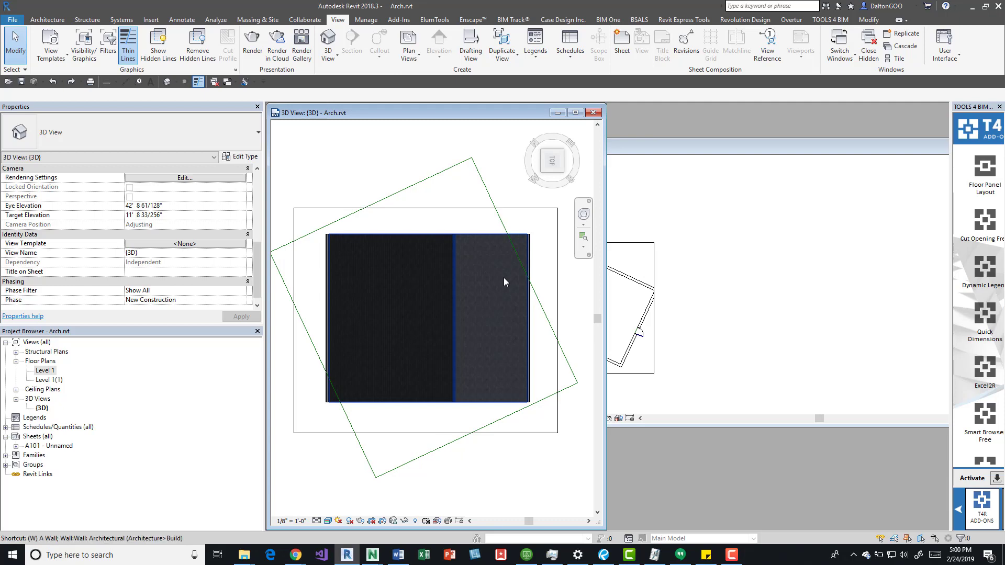
pyautogui.press('w')
pyautogui.press('t')
# Rotate the scope box to a slight tilt.
pyautogui.click(479, 171)
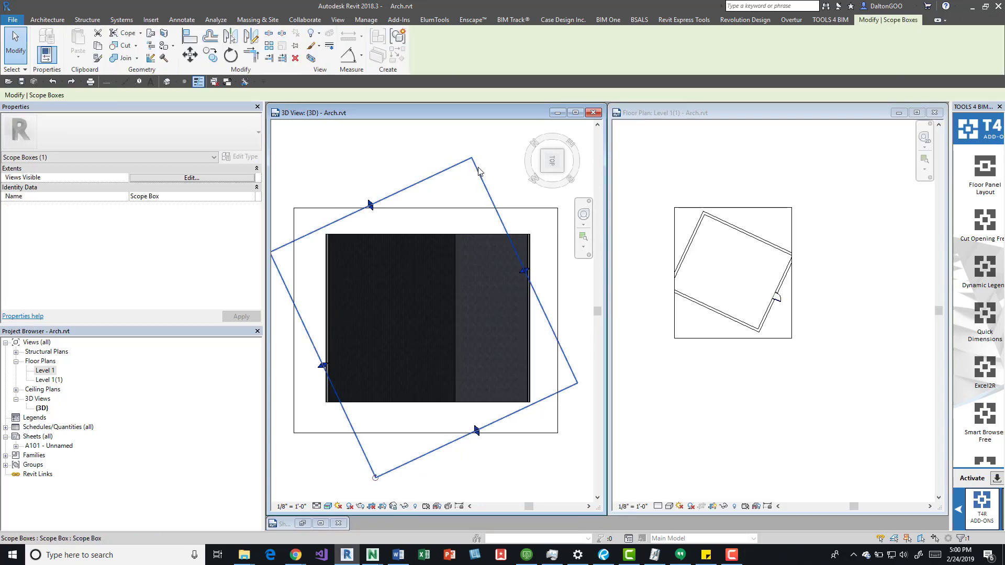
pyautogui.scroll(-2, 471, 205)
pyautogui.scroll(1, 445, 215)
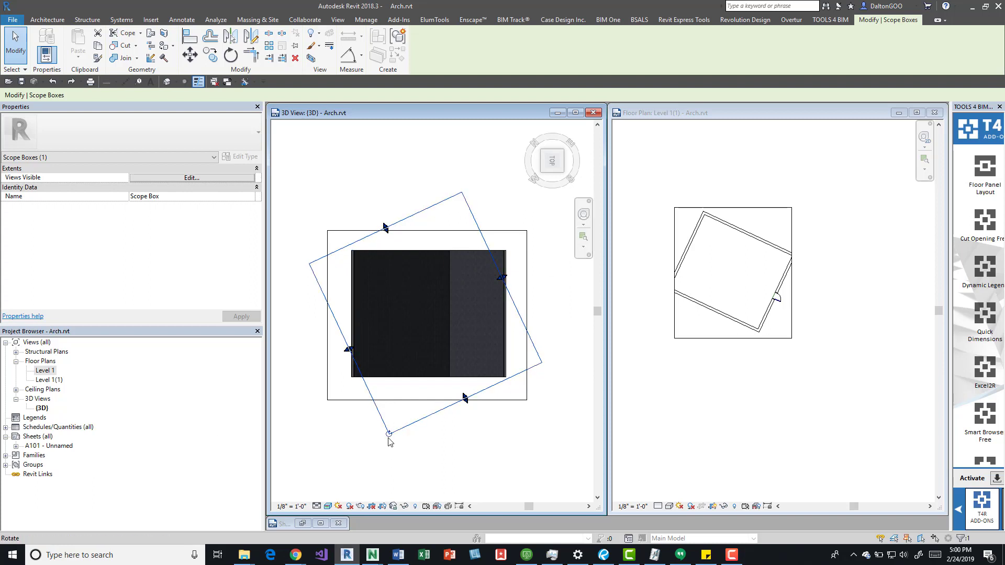
pyautogui.moveTo(388, 438); pyautogui.dragTo(309, 242)
pyautogui.click(307, 242)
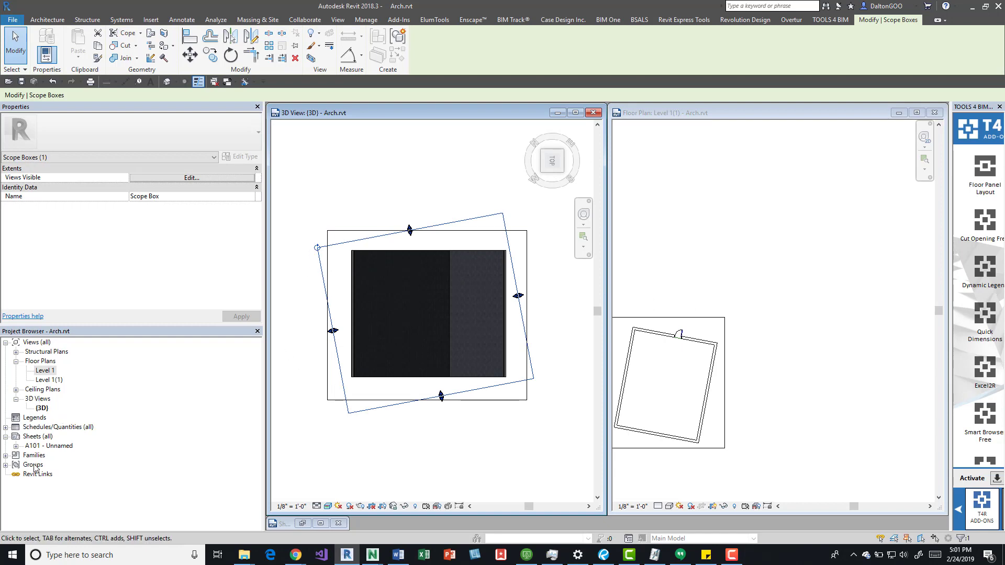
# Open sheet A101 and place the Level 1(1) plan on it as a second viewport.
pyautogui.doubleClick(33, 446)
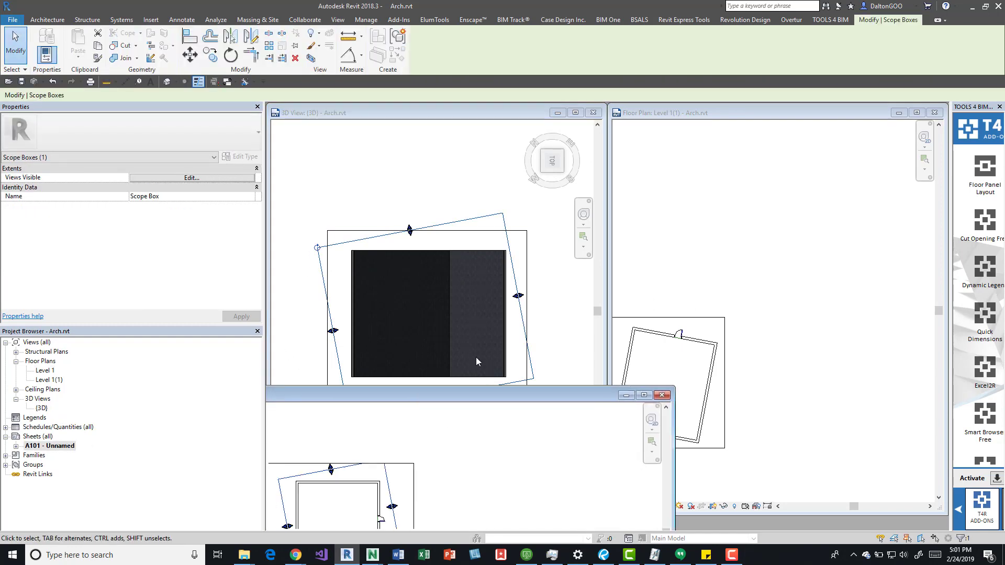
pyautogui.click(48, 380)
pyautogui.moveTo(777, 236); pyautogui.dragTo(741, 239)
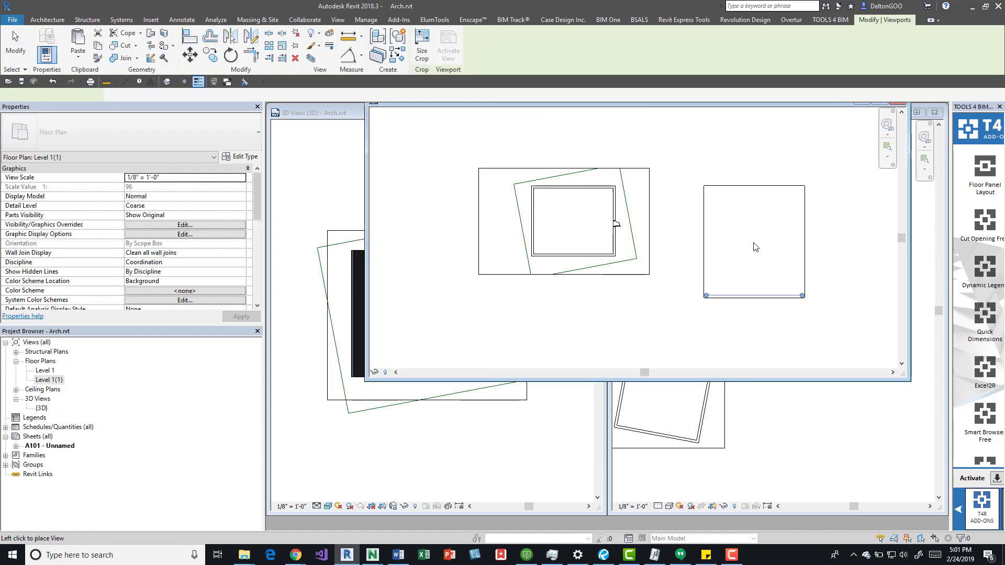
pyautogui.scroll(-3, 741, 238)
pyautogui.click(706, 245)
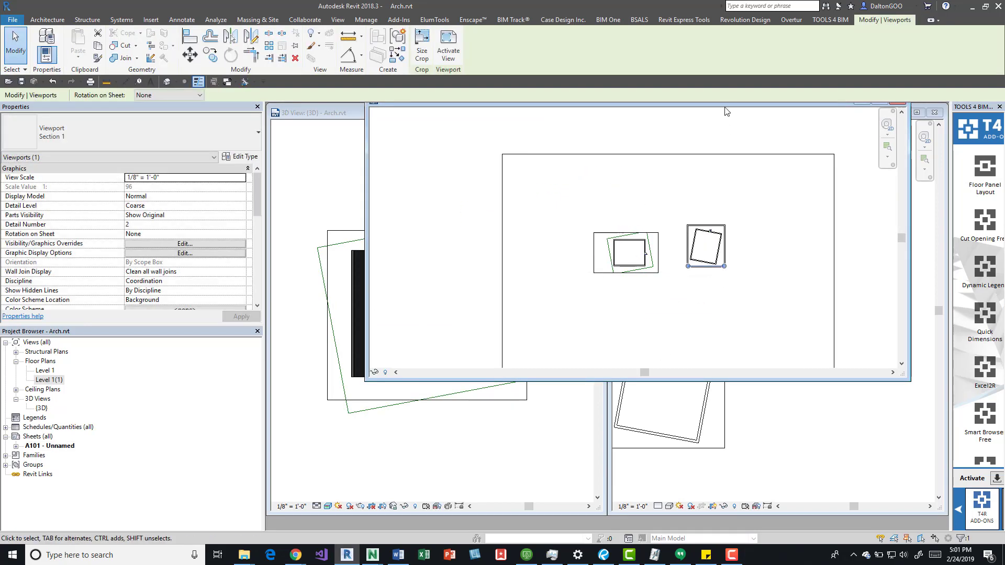
# Move both viewports toward the sheet's top left, then minimize the sheet window.
pyautogui.moveTo(726, 110); pyautogui.dragTo(526, 151)
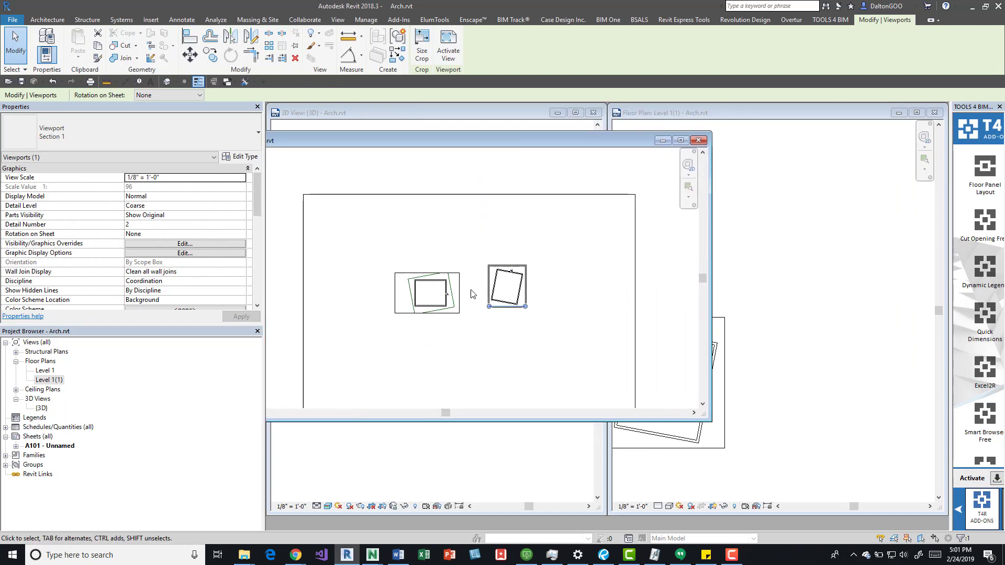
pyautogui.moveTo(457, 296); pyautogui.dragTo(385, 231)
pyautogui.moveTo(501, 268); pyautogui.dragTo(444, 209)
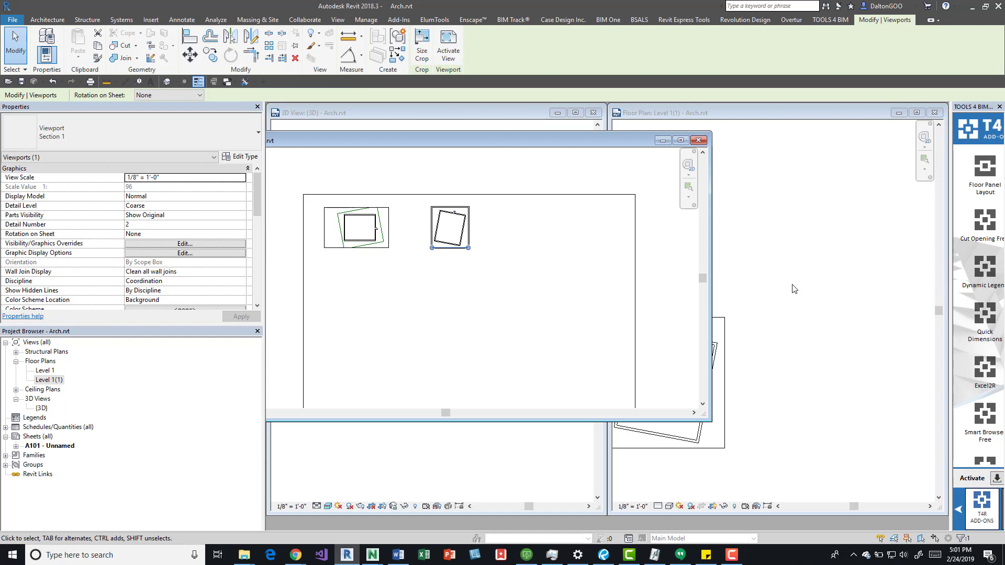
pyautogui.click(735, 198)
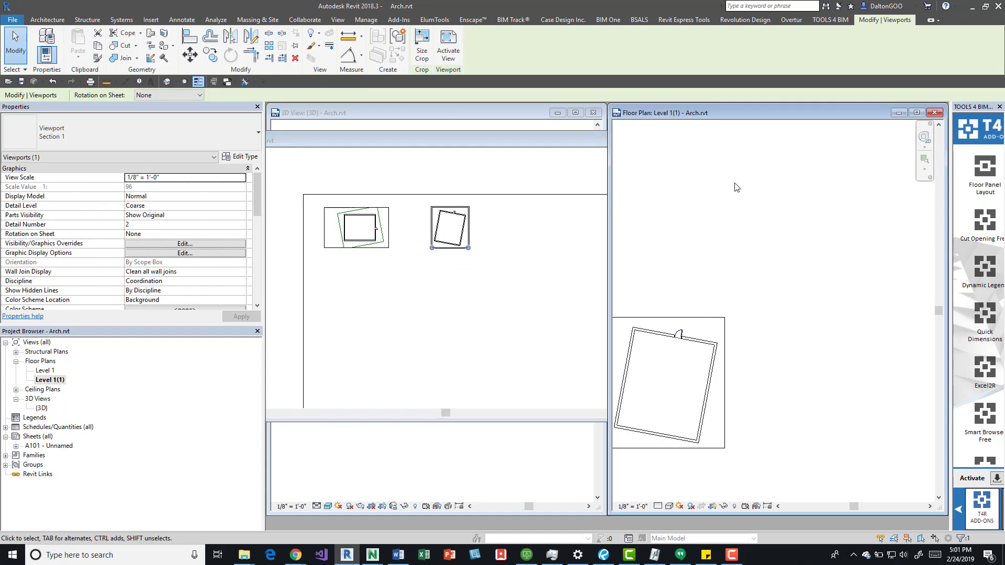
pyautogui.hotkey('ctrl', 'Tab')
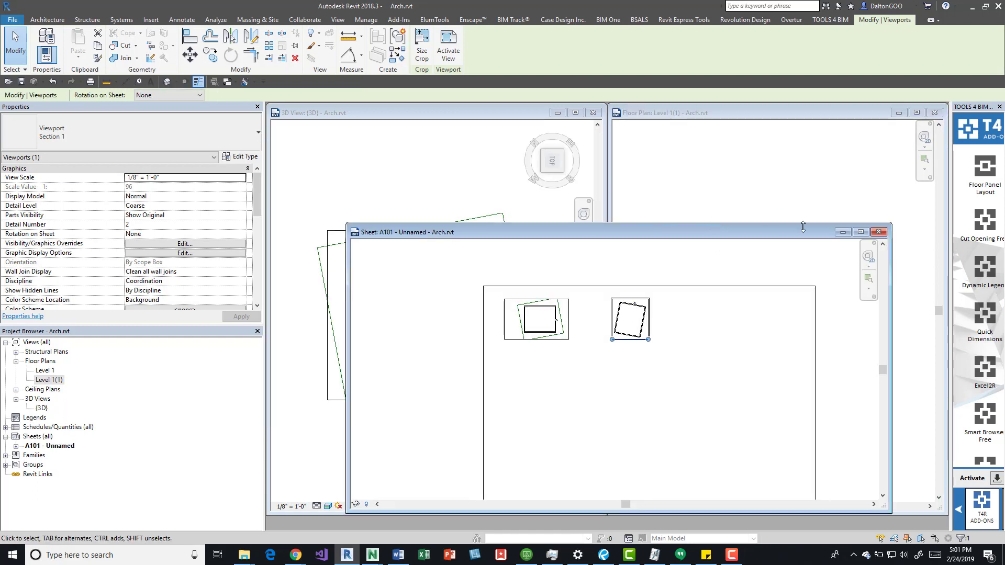
pyautogui.click(843, 232)
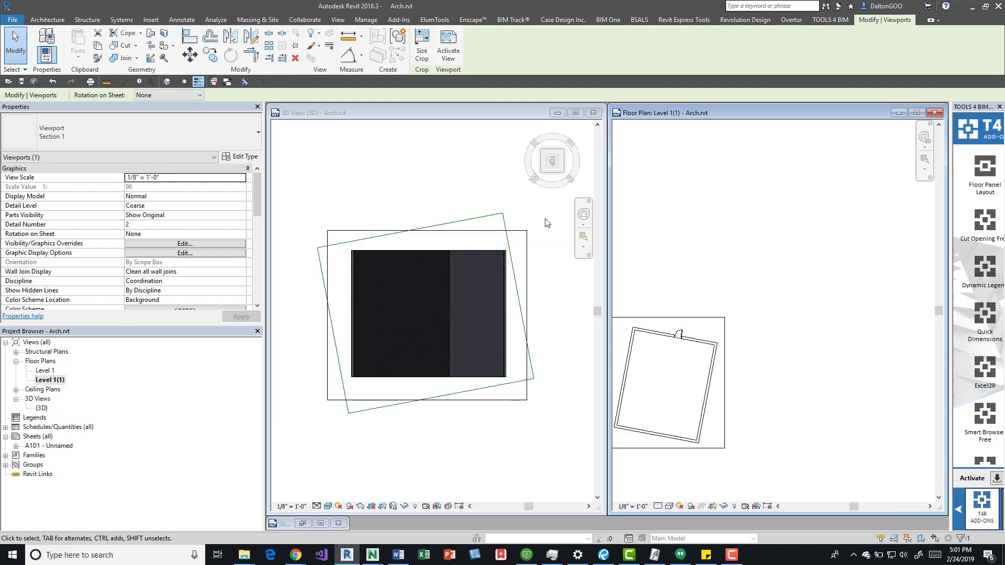
# Create a duplicate Level 1 floor plan, Level 1(2), maximize it and select its scope box.
pyautogui.click(337, 19)
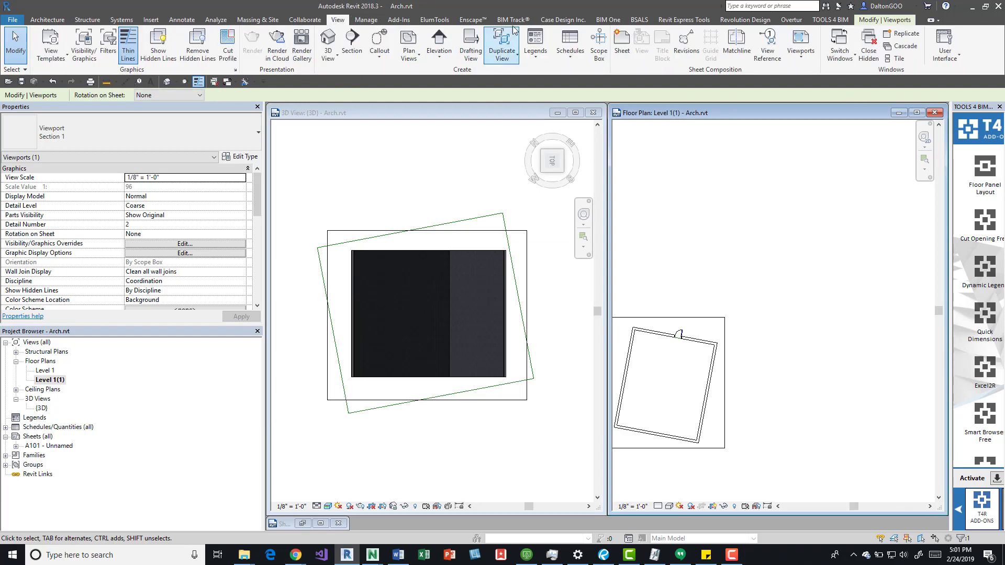
pyautogui.click(409, 50)
pyautogui.click(417, 76)
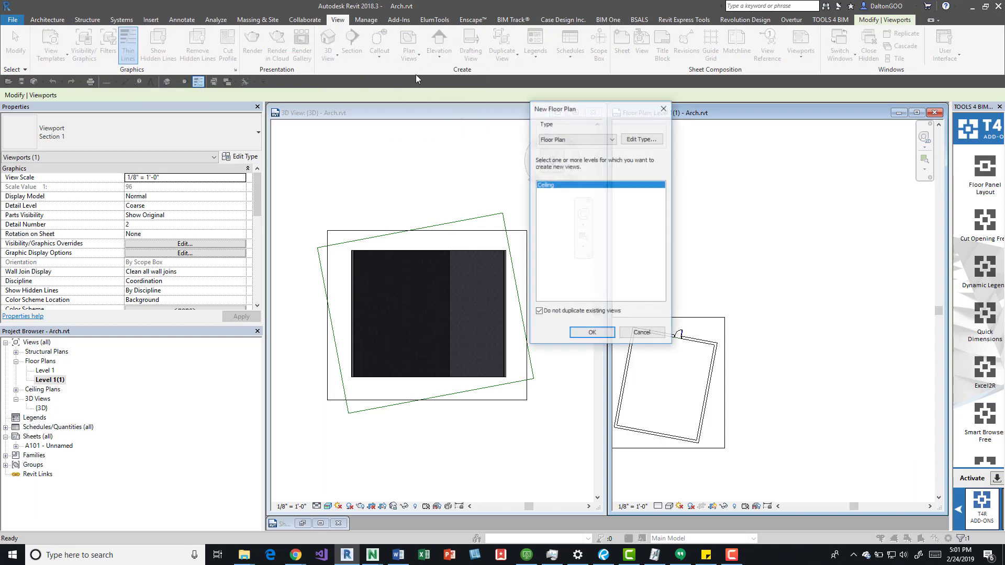
pyautogui.click(539, 312)
pyautogui.click(545, 192)
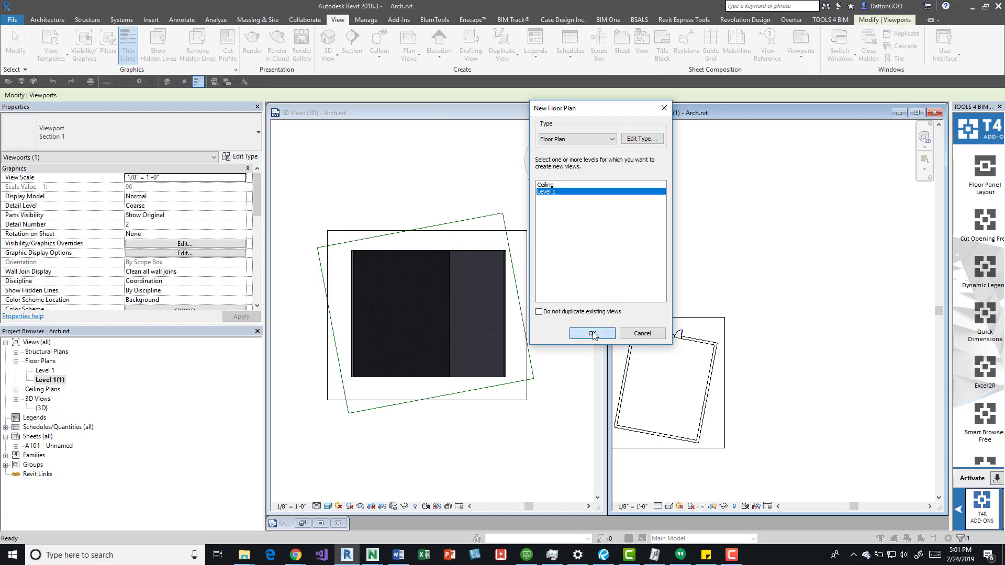
pyautogui.click(592, 333)
pyautogui.click(904, 235)
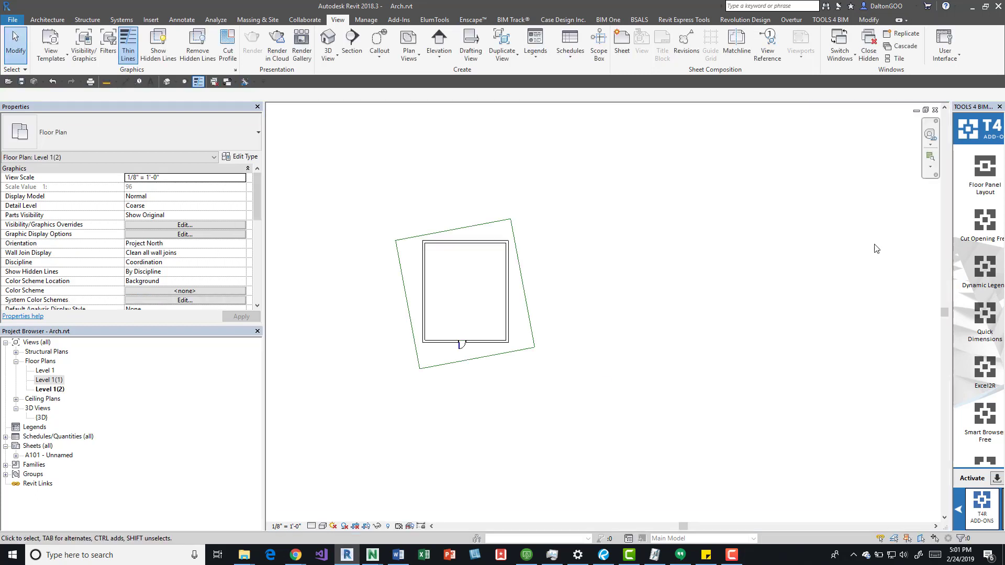
pyautogui.click(557, 225)
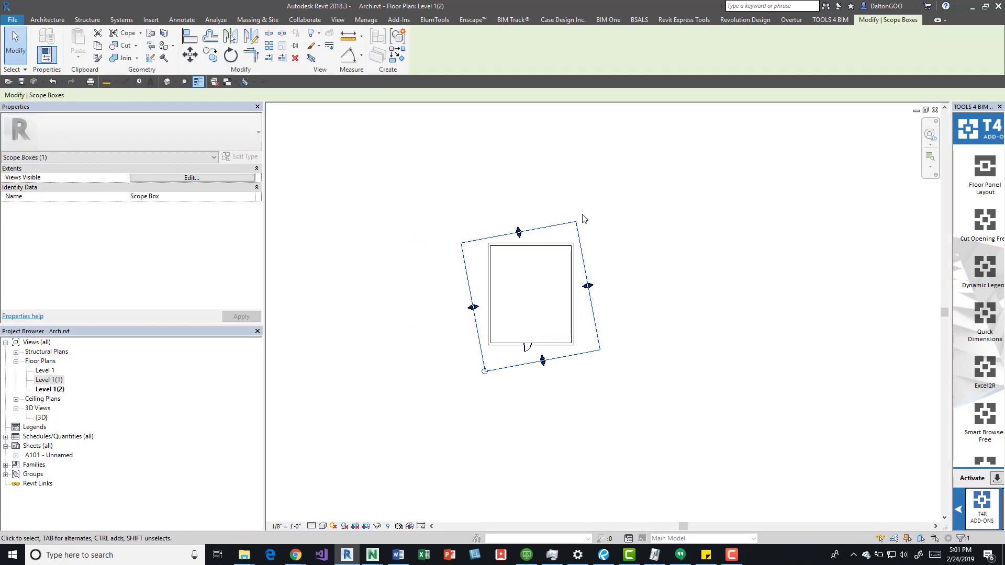
# Delete the scope box, zoom to fit with ZF, and check the Manage > Position options.
pyautogui.press('Delete')
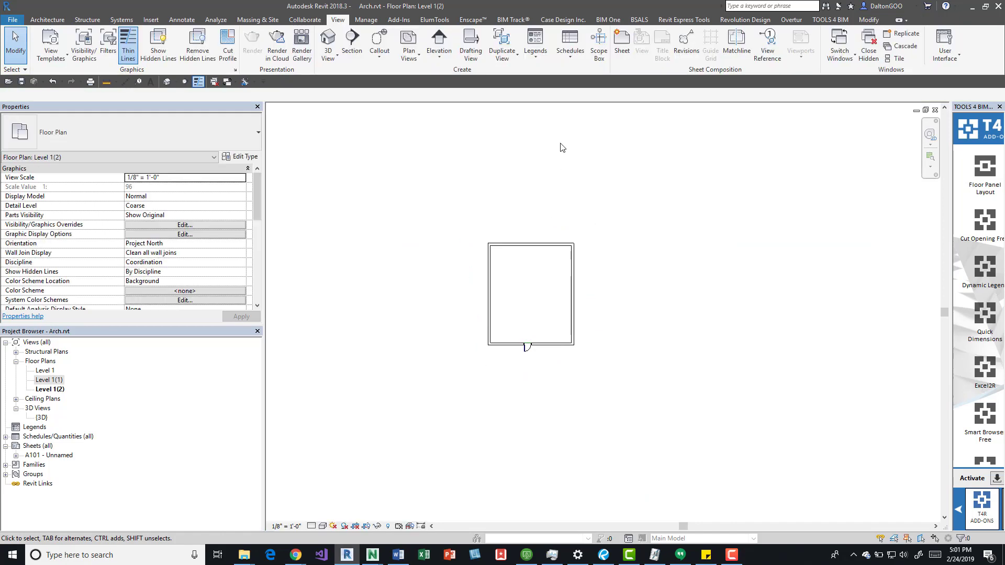
pyautogui.press('z')
pyautogui.press('f')
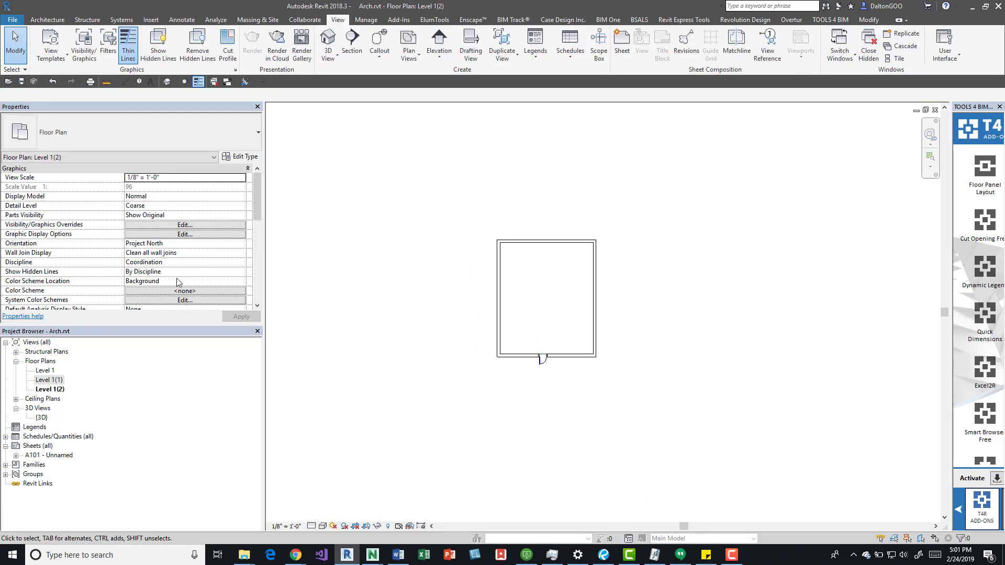
pyautogui.scroll(-1, 172, 269)
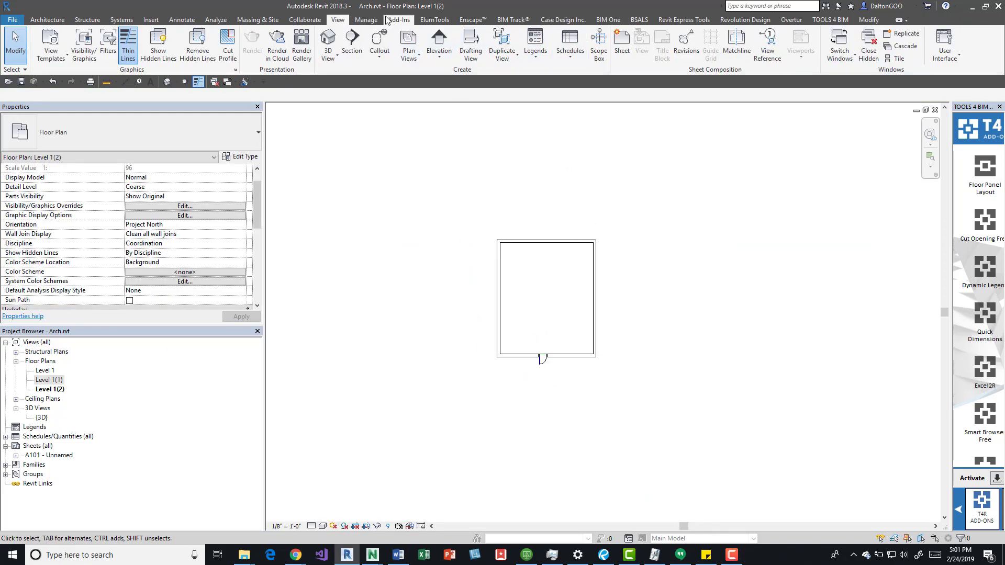
pyautogui.click(366, 20)
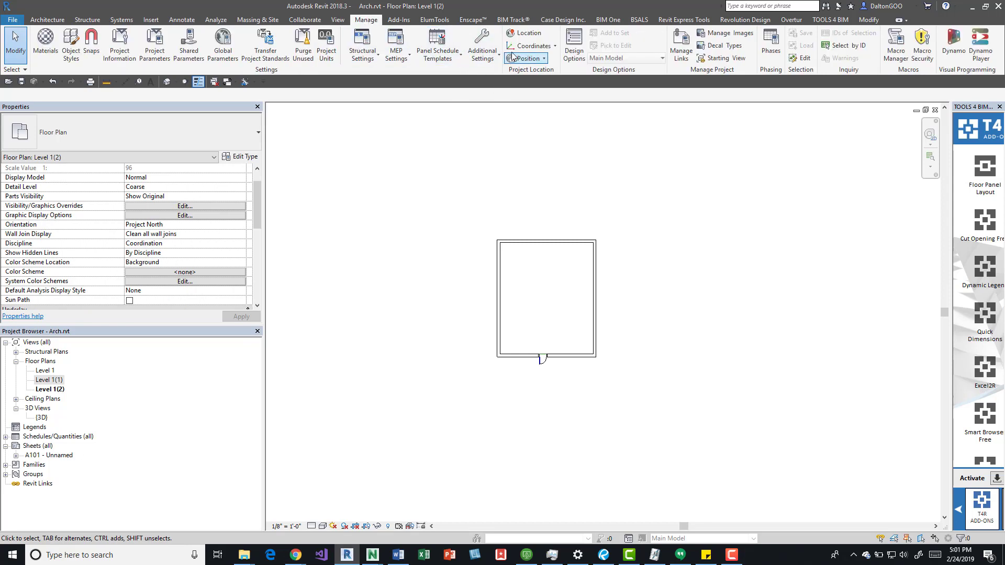
pyautogui.click(544, 59)
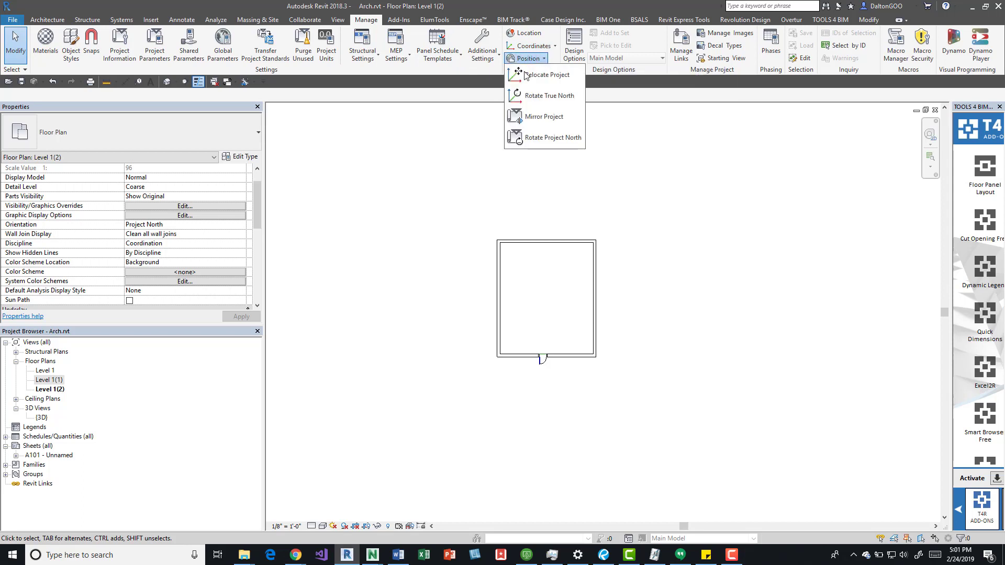
pyautogui.click(360, 211)
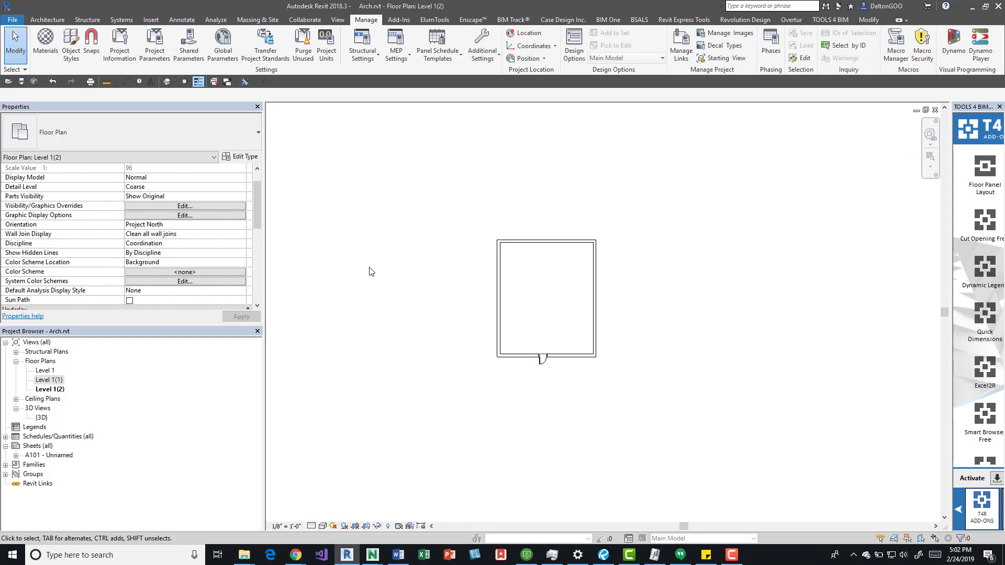
# Change the Level 1(2) view's Orientation property from Project North to True North and apply it.
pyautogui.click(236, 225)
pyautogui.click(241, 225)
pyautogui.click(158, 244)
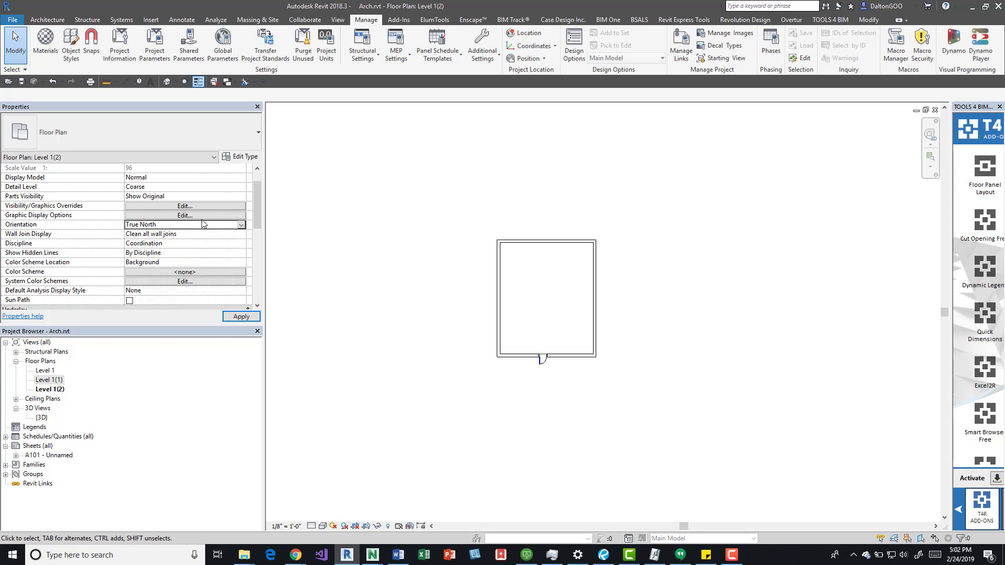
pyautogui.click(242, 225)
pyautogui.click(416, 166)
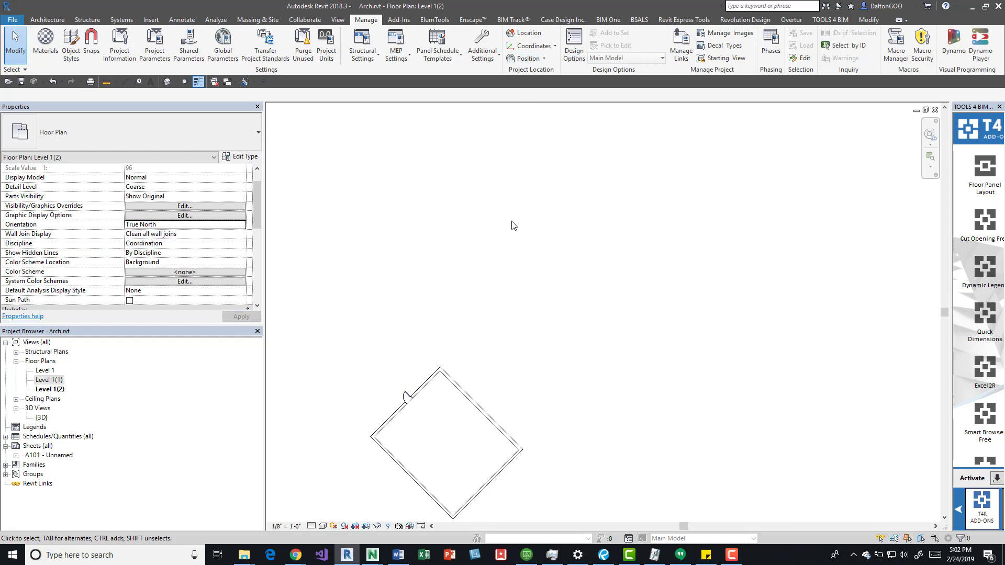
# Start Rotate True North from Manage > Position, dismissing the save reminder.
pyautogui.click(540, 46)
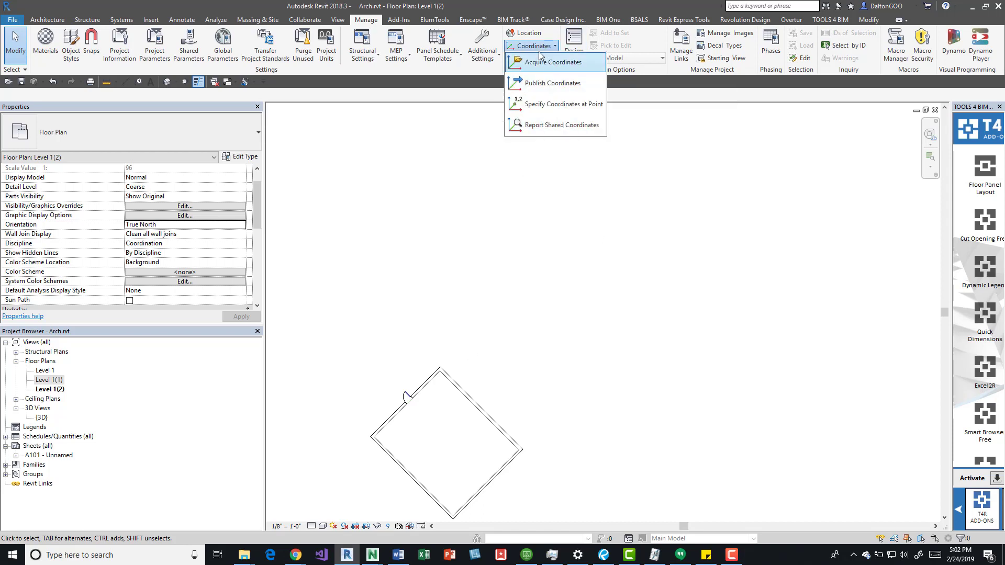
pyautogui.click(610, 156)
pyautogui.click(532, 63)
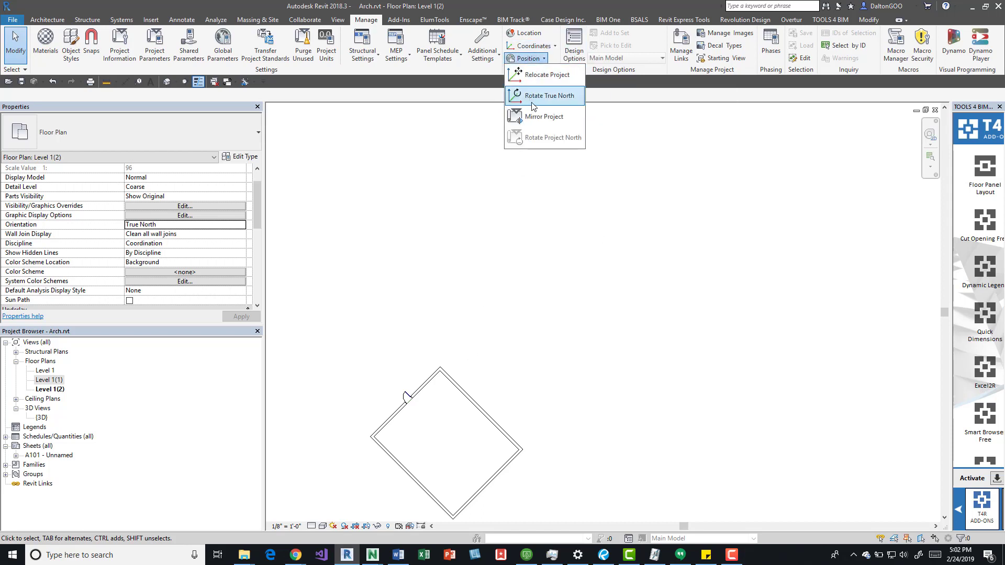
pyautogui.click(545, 95)
pyautogui.click(453, 249)
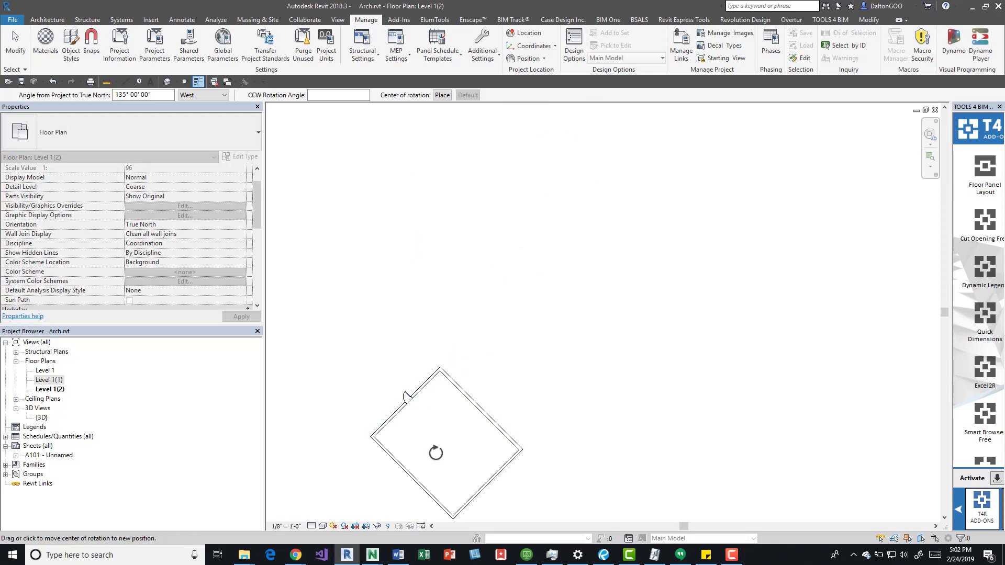
# Place the rotation centre at the middle of the square building.
pyautogui.click(444, 438)
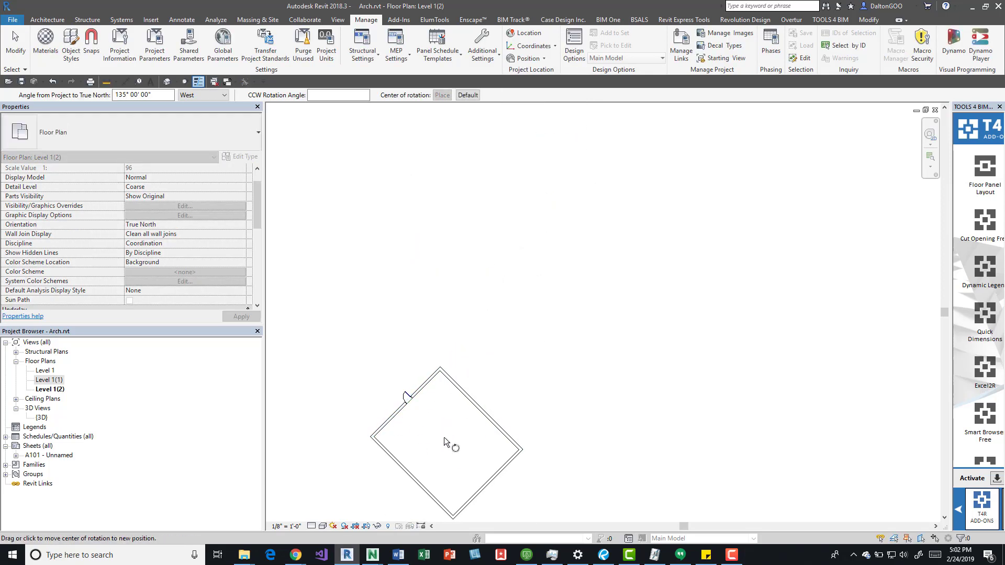
pyautogui.click(453, 177)
pyautogui.click(443, 95)
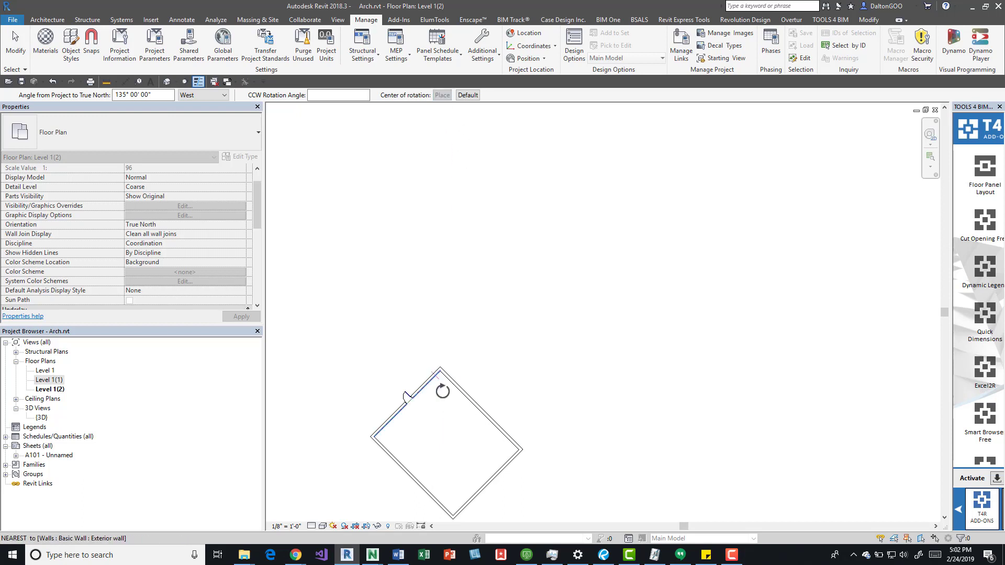
pyautogui.click(445, 445)
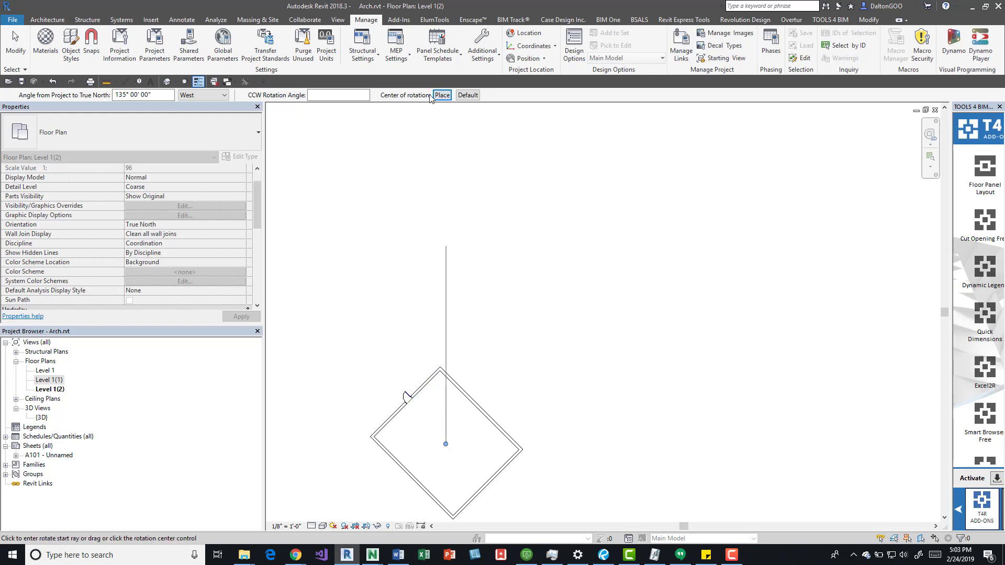
pyautogui.click(466, 95)
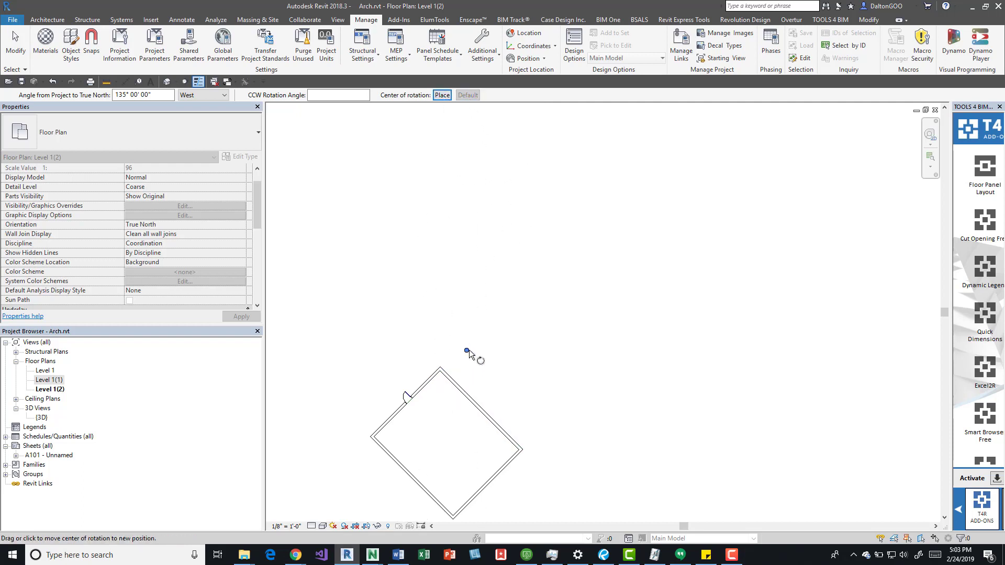
pyautogui.moveTo(466, 352); pyautogui.dragTo(449, 432)
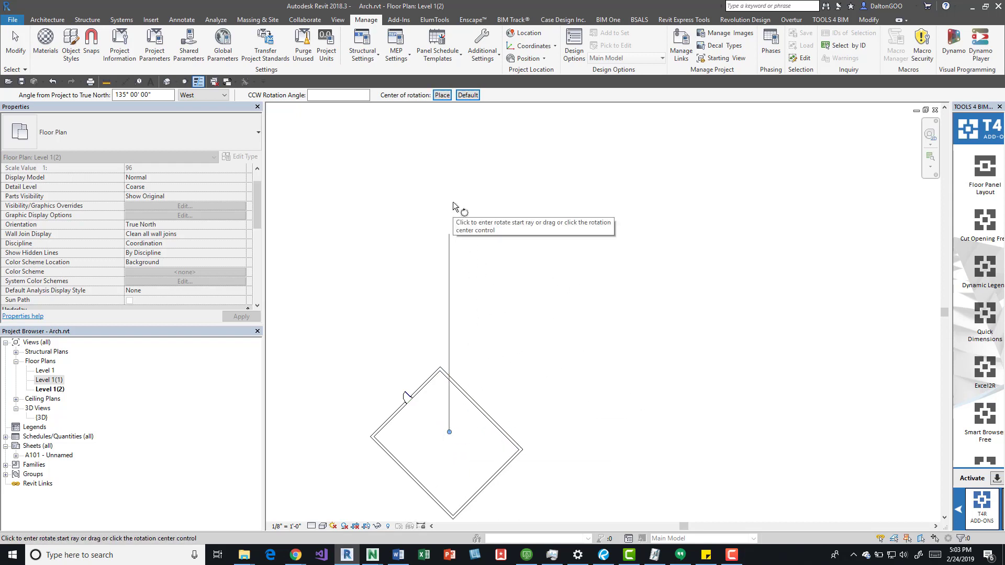
# Pick a vertical start ray and an end ray to rotate True North, then recentre the plan.
pyautogui.click(454, 203)
pyautogui.click(616, 420)
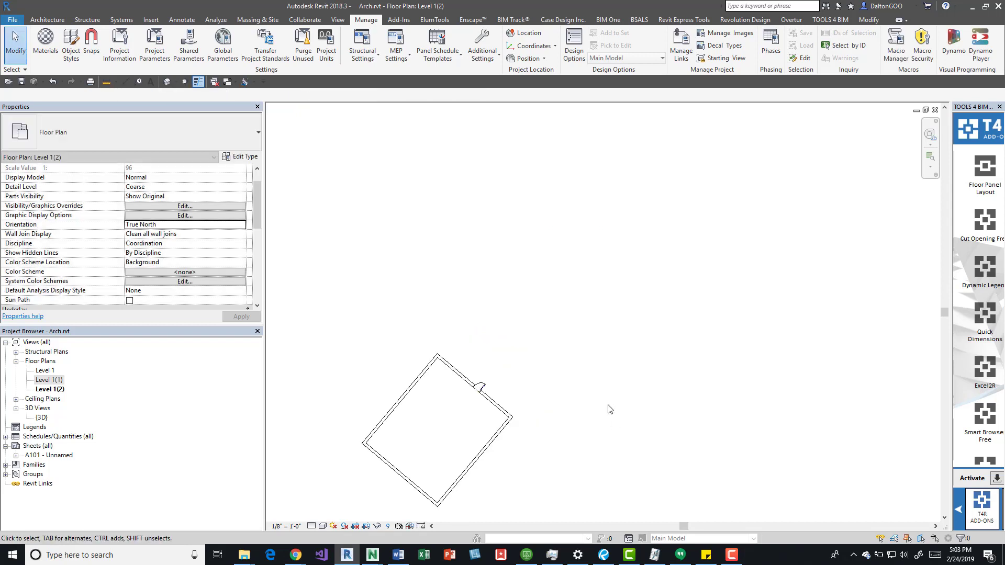
pyautogui.moveTo(502, 386); pyautogui.dragTo(631, 265, button='middle')
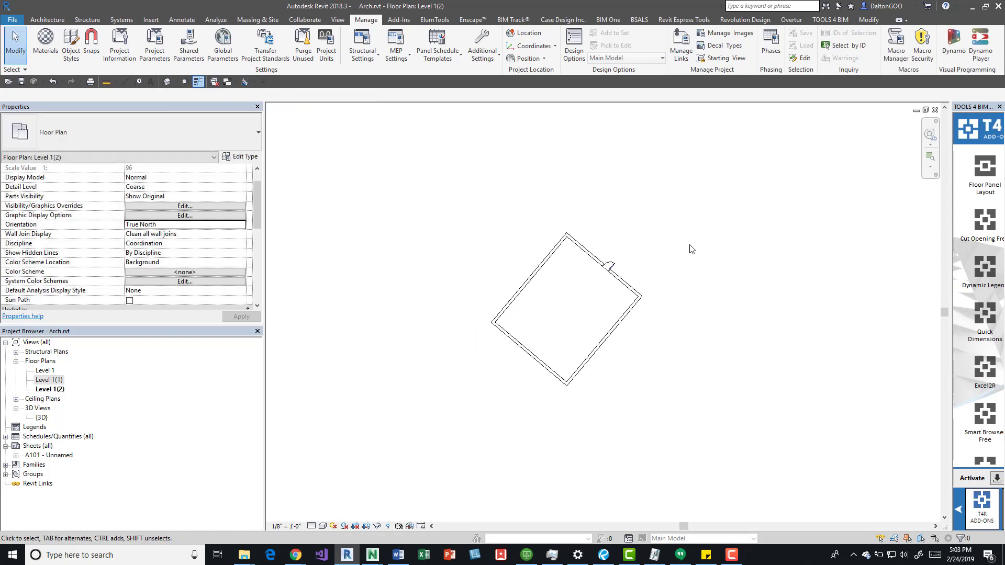
pyautogui.moveTo(692, 248); pyautogui.dragTo(617, 278, button='middle')
pyautogui.moveTo(652, 250); pyautogui.dragTo(592, 275, button='middle')
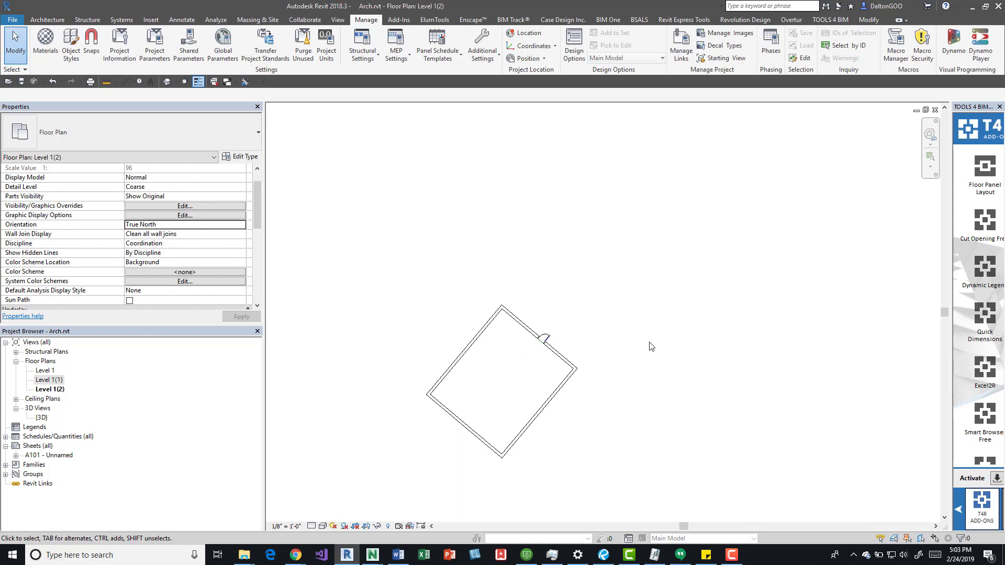
# Place the Level 1(2) plan on sheet A101 as a third viewport.
pyautogui.doubleClick(38, 457)
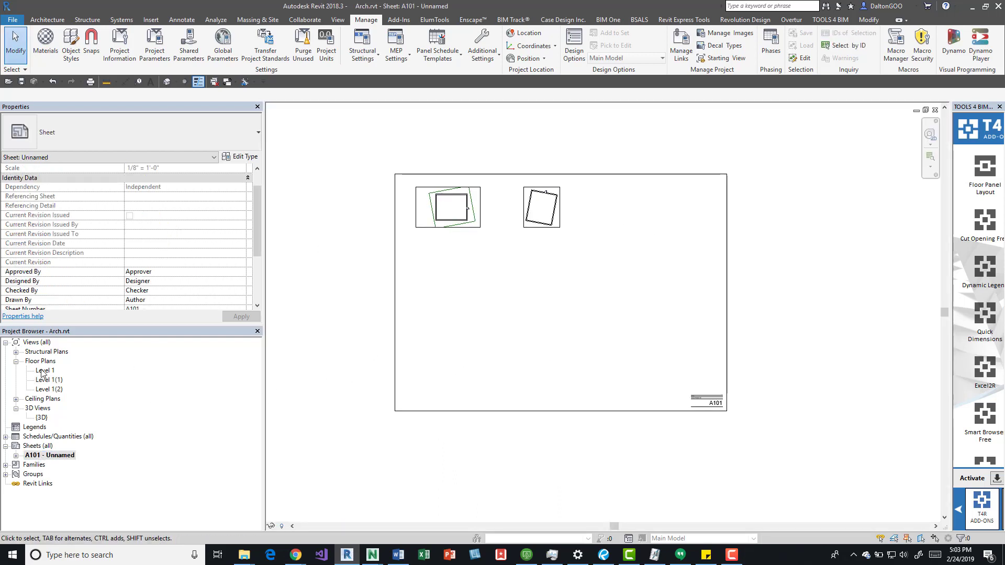
pyautogui.click(49, 390)
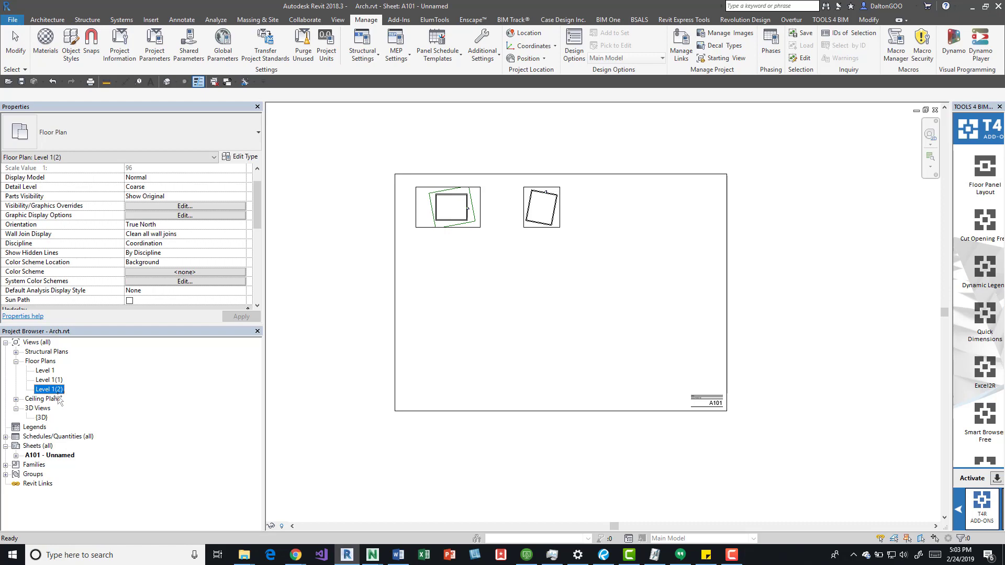
pyautogui.moveTo(58, 398); pyautogui.dragTo(550, 316)
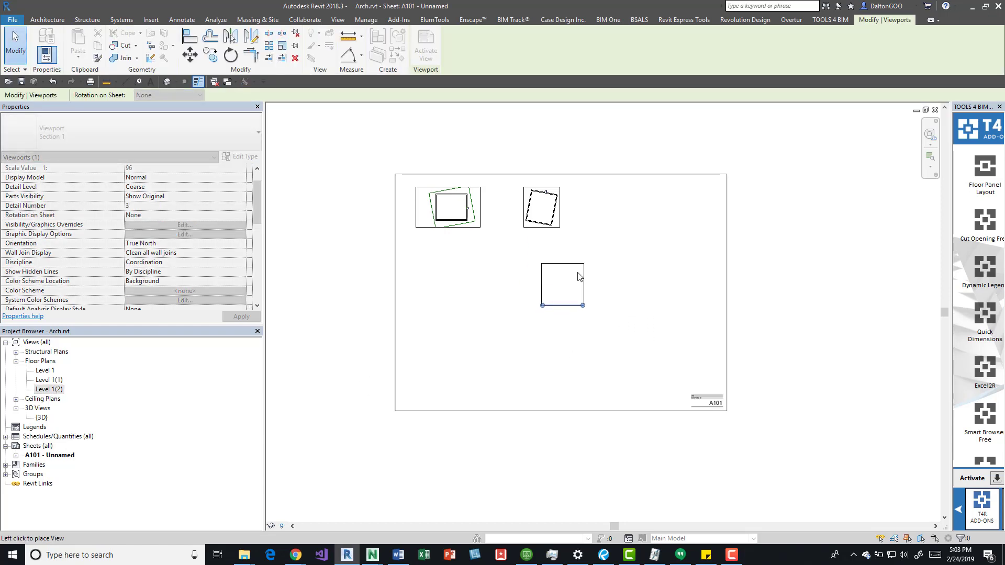
pyautogui.click(632, 220)
pyautogui.scroll(4, 639, 209)
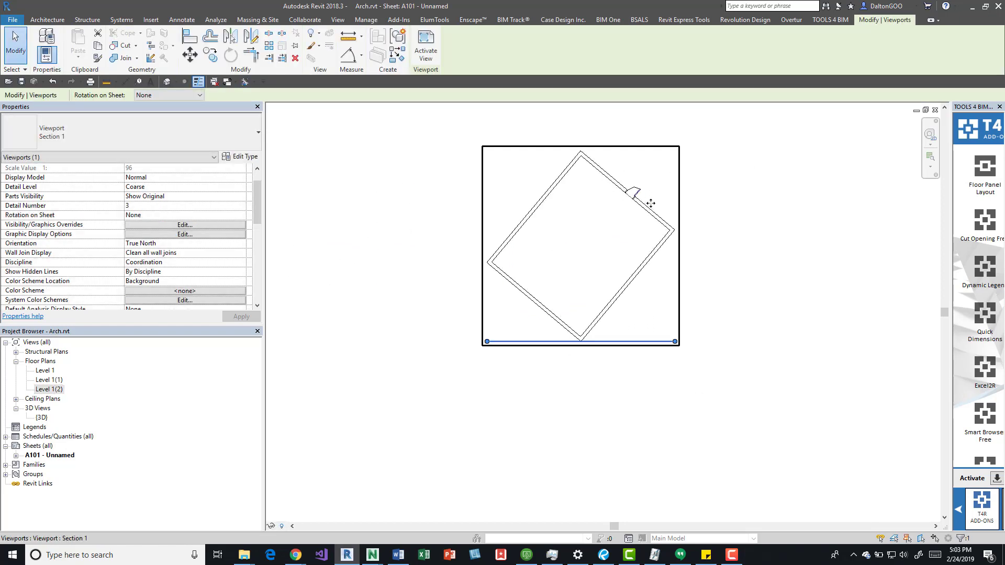
pyautogui.scroll(-2, 618, 244)
# Clear the selection and tile all open views with WT.
pyautogui.press('Escape')
pyautogui.press('w')
pyautogui.press('t')
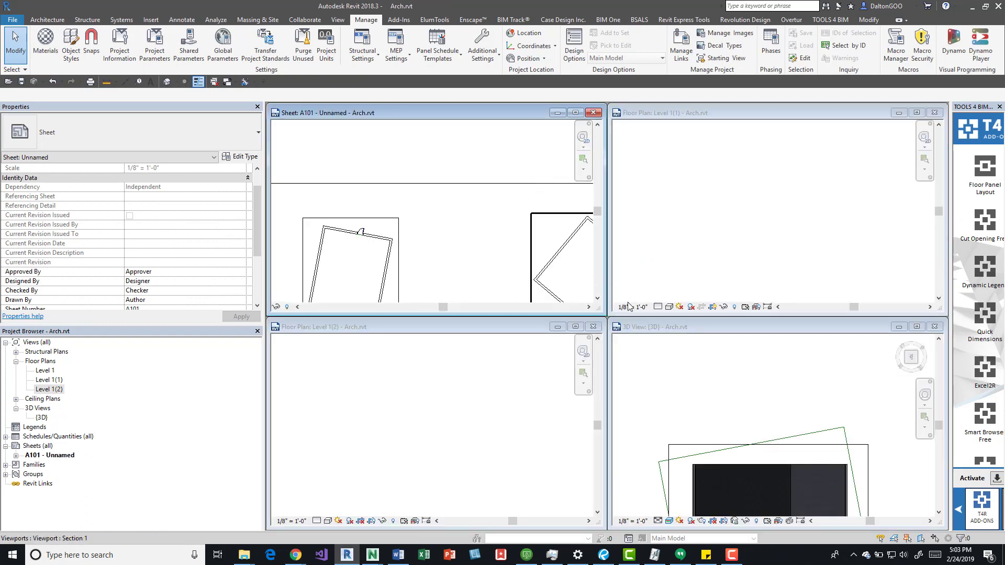
# Close the 3D View and Level 1(1) windows, re-tile with WT, and select the Level 1(2) viewport.
pyautogui.click(934, 326)
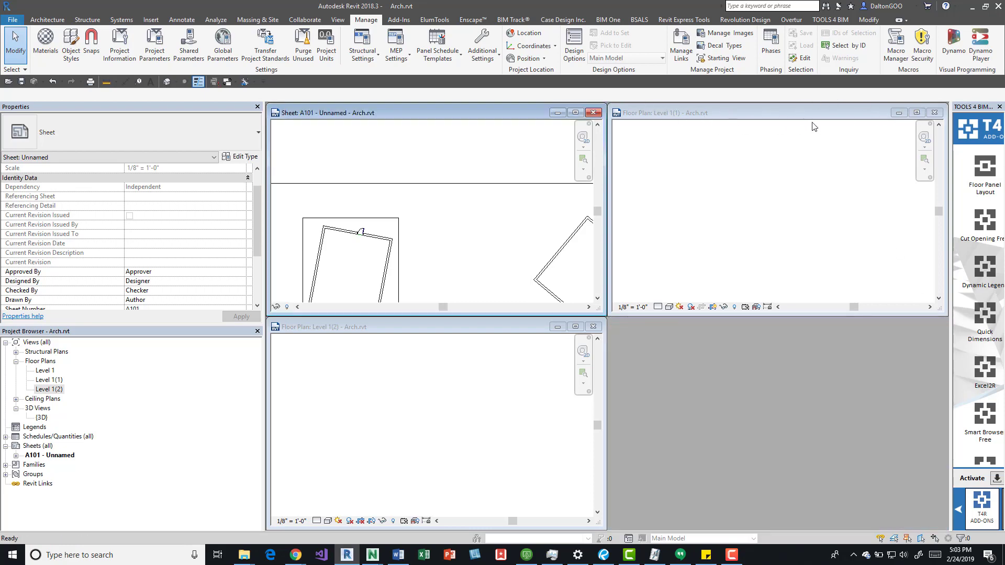
pyautogui.click(931, 115)
pyautogui.press('w')
pyautogui.press('t')
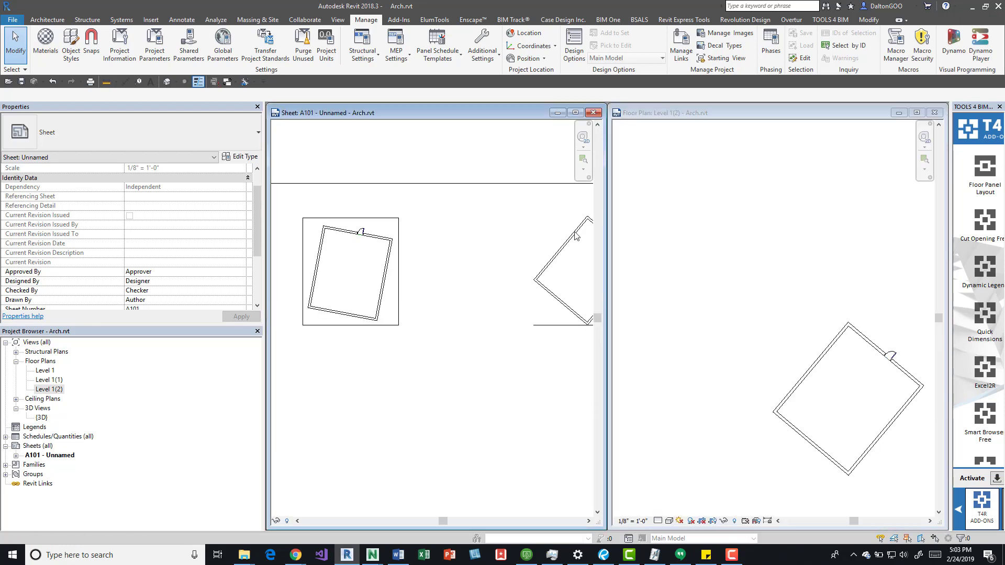
pyautogui.scroll(-2, 451, 262)
pyautogui.scroll(1, 356, 335)
pyautogui.scroll(2, 381, 358)
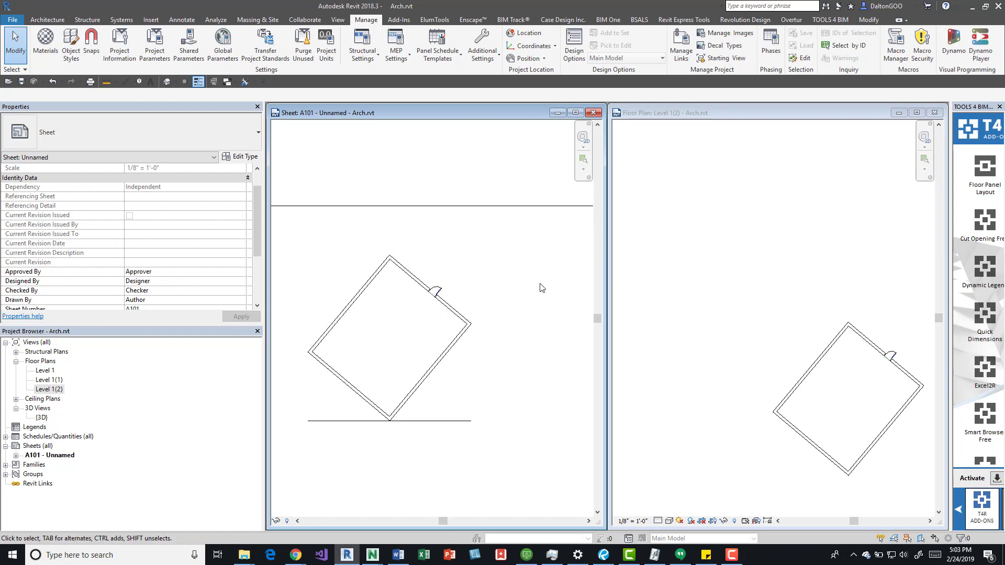
pyautogui.click(416, 320)
pyautogui.scroll(-2, 186, 269)
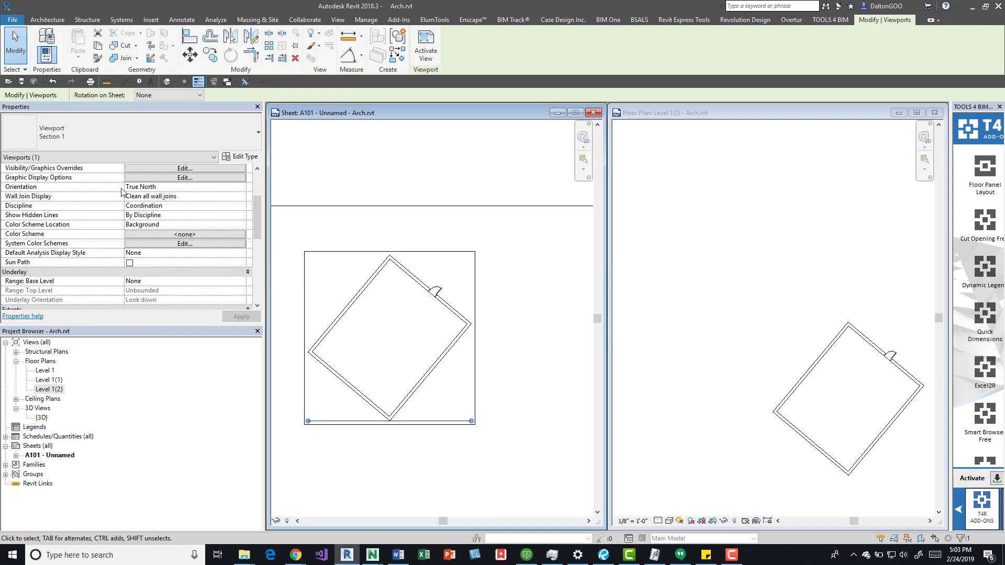
# Set the Level 1(2) viewport's Orientation to Project North.
pyautogui.click(243, 187)
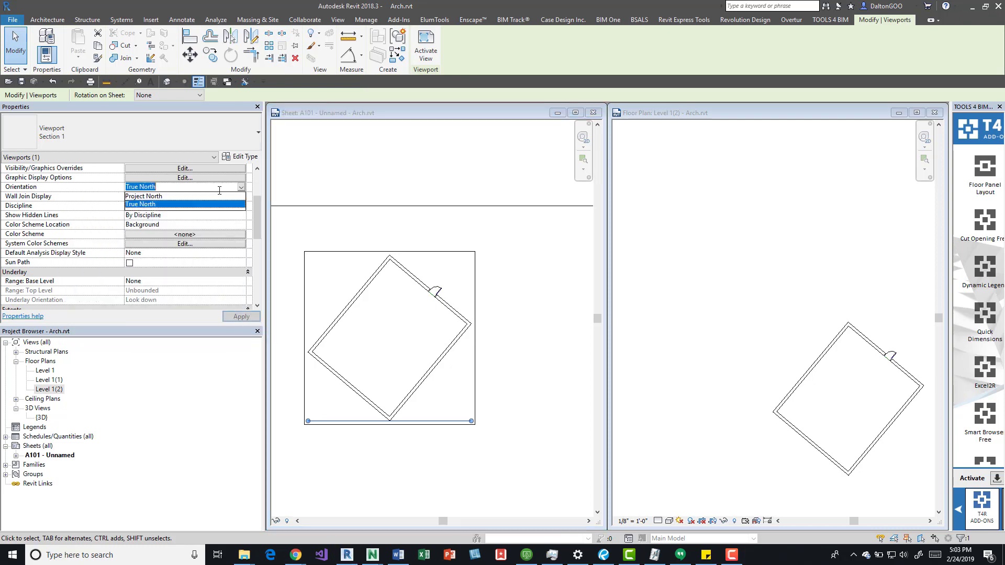
pyautogui.click(190, 196)
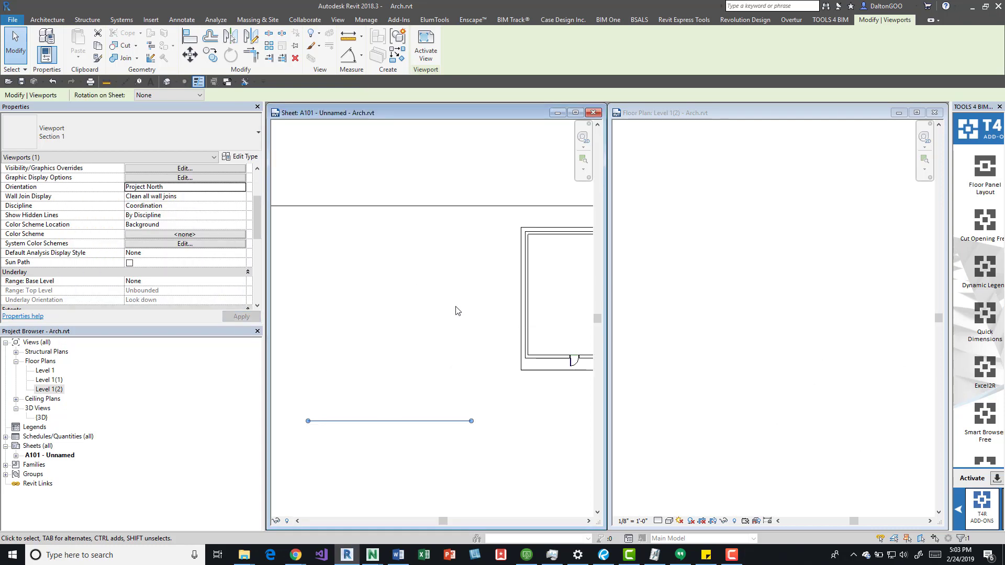
pyautogui.click(454, 311)
pyautogui.scroll(-3, 400, 336)
# Reselect the Level 1(2) viewport, nudge it to a new spot, and clear the selection.
pyautogui.click(361, 388)
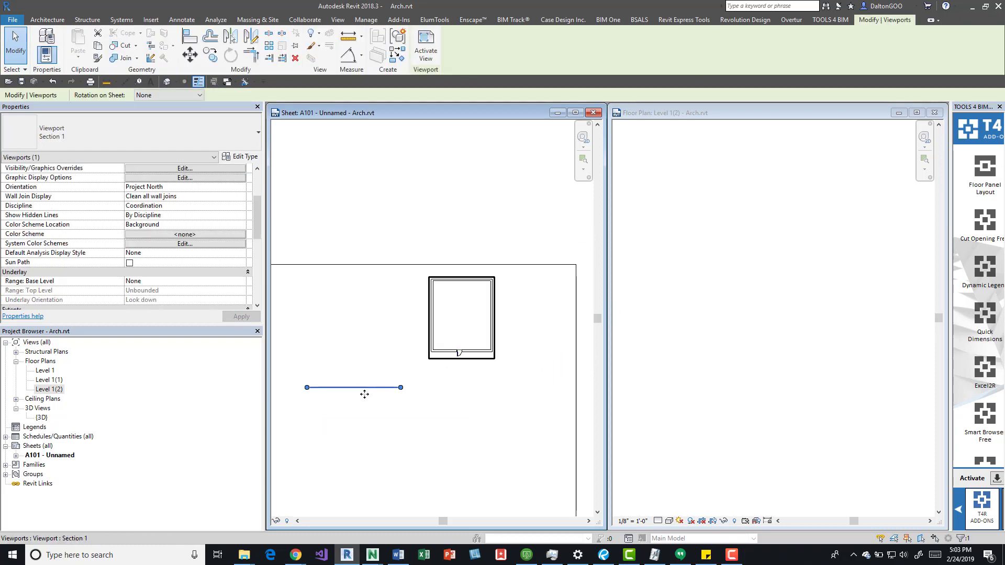
pyautogui.click(367, 407)
pyautogui.moveTo(343, 388)
pyautogui.mouseDown()
pyautogui.moveTo(462, 377)
pyautogui.moveTo(448, 361)
pyautogui.moveTo(345, 385)
pyautogui.mouseUp()
pyautogui.press('Escape')
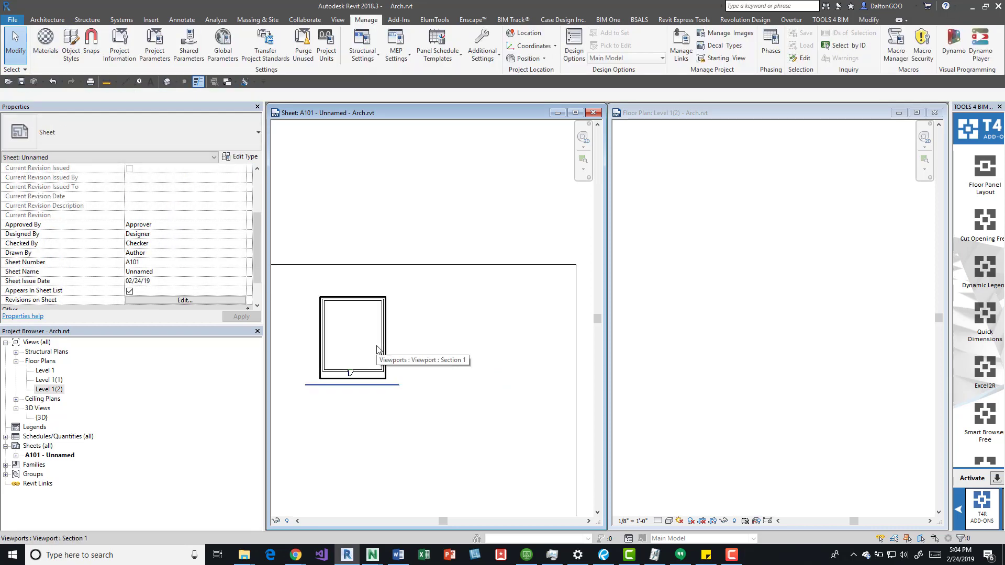
pyautogui.scroll(1, 378, 349)
pyautogui.click(378, 350)
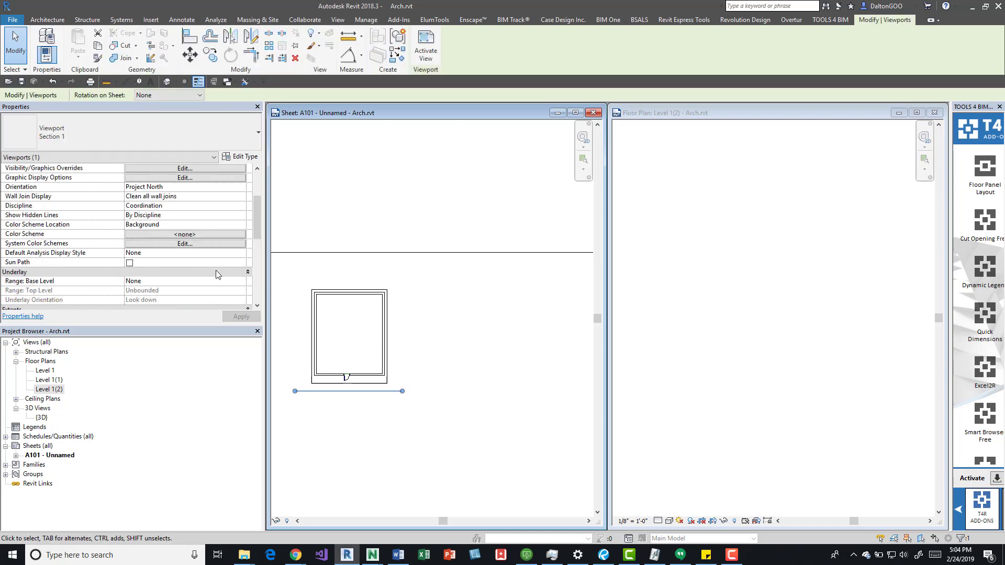
pyautogui.scroll(-1, 186, 262)
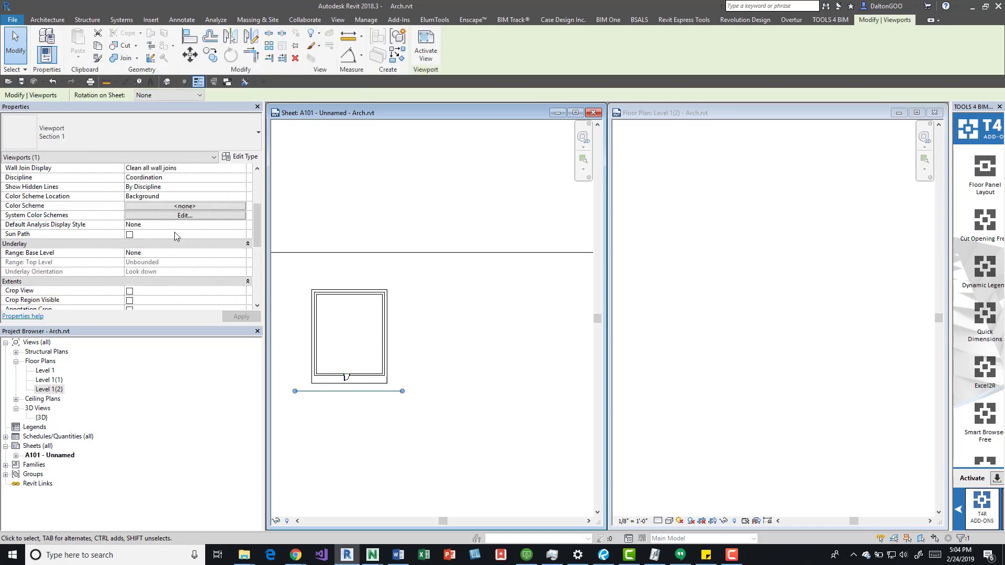
pyautogui.scroll(-1, 198, 234)
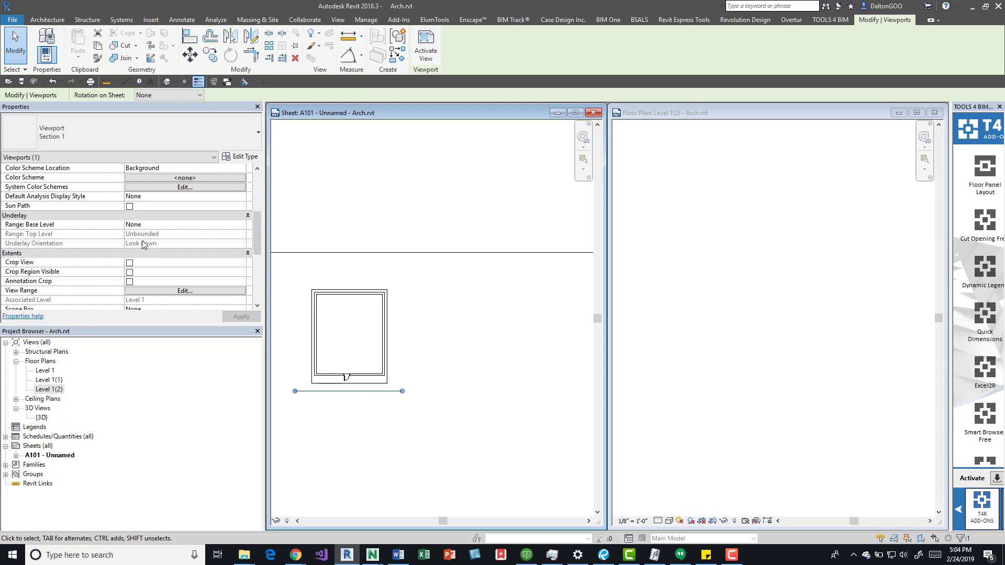
pyautogui.scroll(-3, 172, 281)
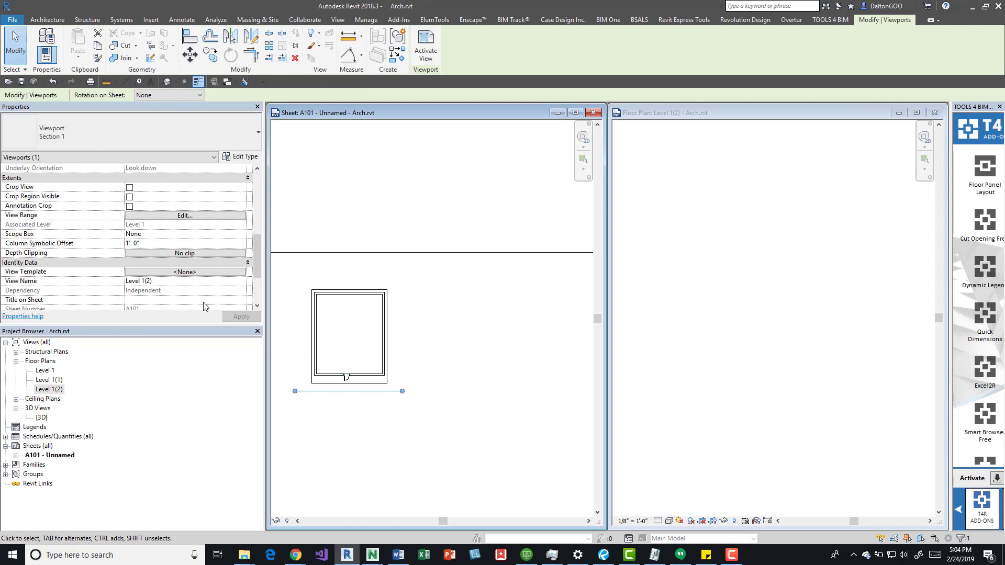
pyautogui.scroll(-3, 204, 263)
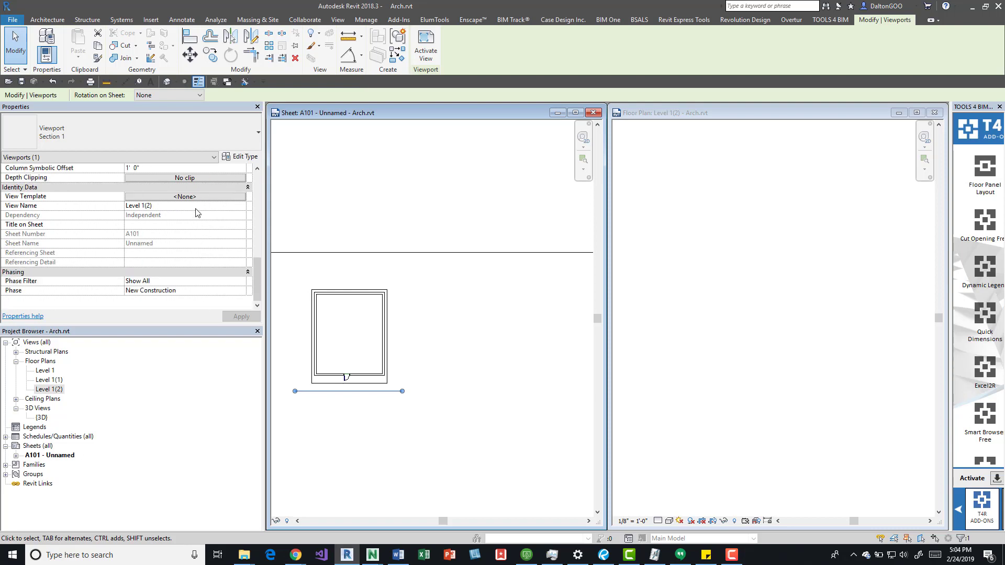
pyautogui.scroll(1, 193, 210)
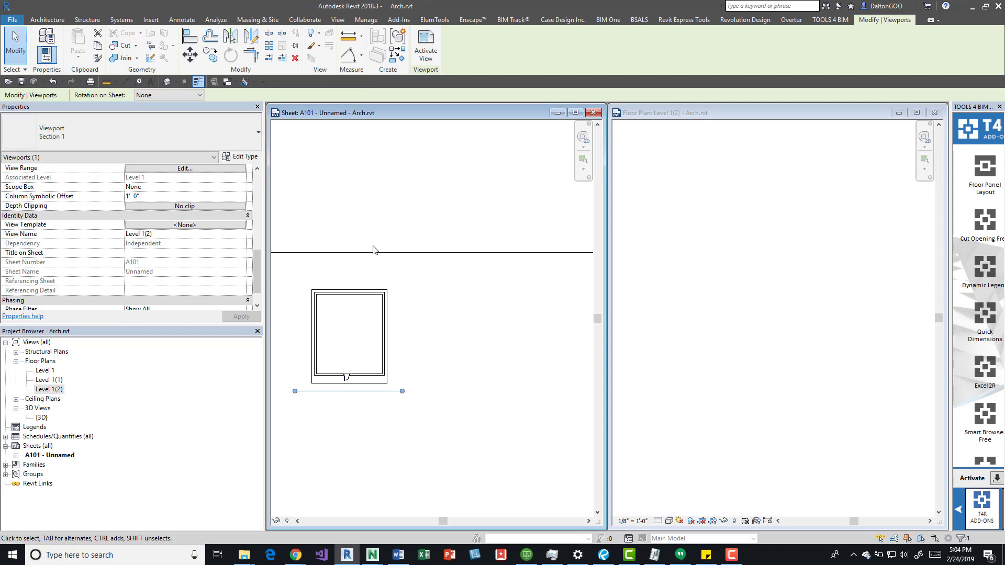
# Pan and zoom out on sheet A101 until all three plan viewports are visible.
pyautogui.moveTo(390, 288); pyautogui.dragTo(488, 263, button='middle')
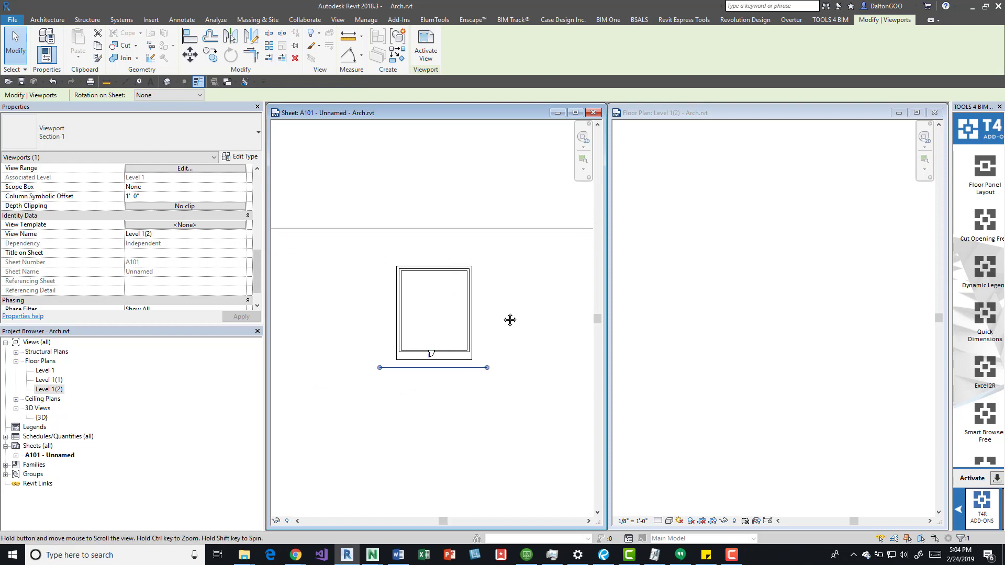
pyautogui.scroll(-4, 482, 300)
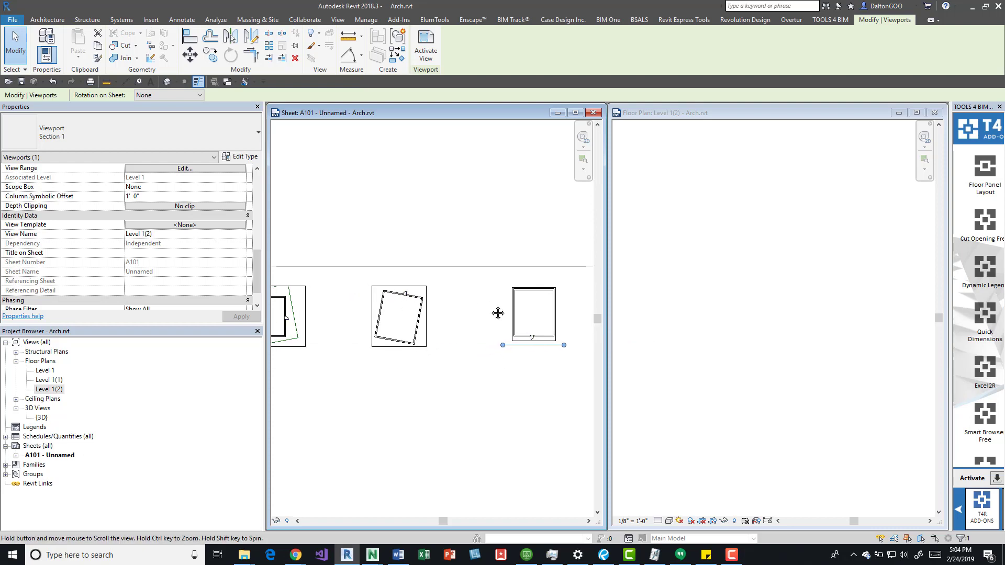